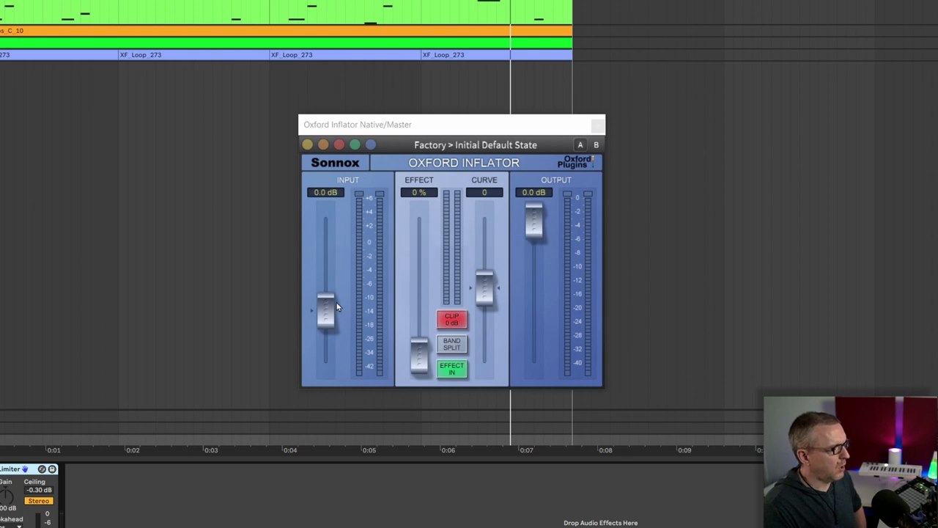
- Toggle the Inflator's 0 dB clipping off and back on, and set Effect to 0.9%
mouse_move(337, 306)
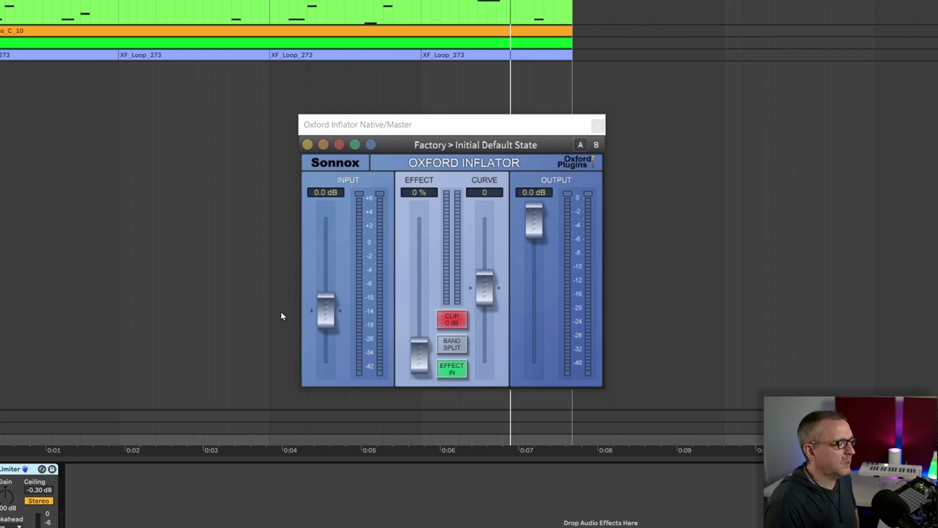
click(453, 320)
click(456, 321)
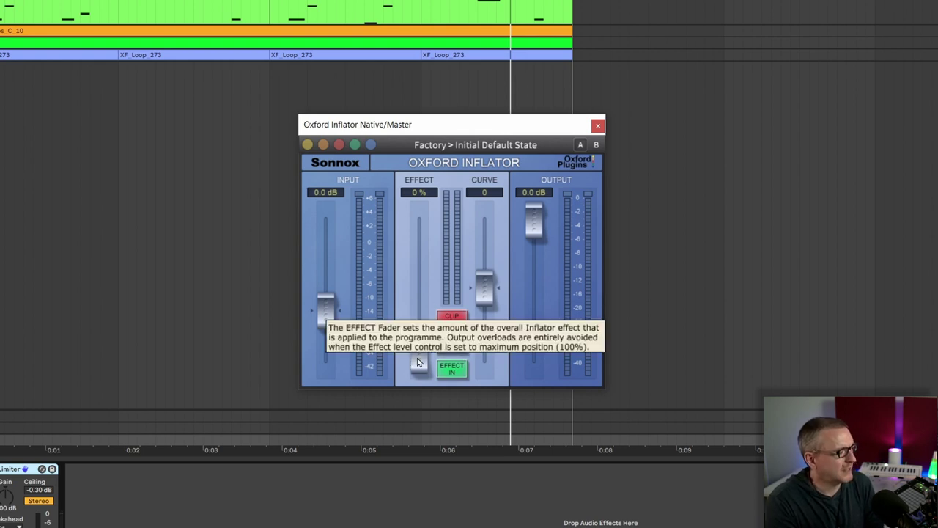
drag(418, 363, 438, 363)
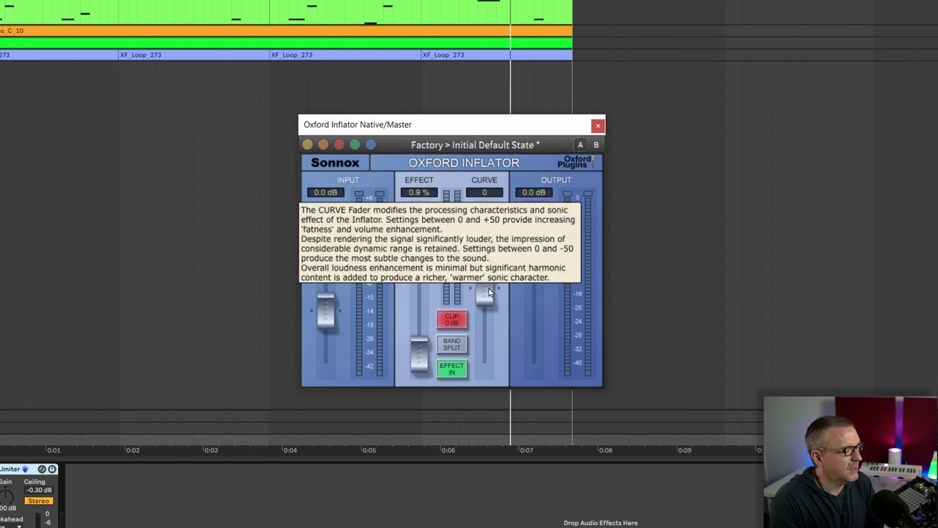
- Sweep the Inflator's Curve, then enter 0 to reset it
mouse_move(489, 293)
mouse_down()
mouse_move(484, 367)
mouse_move(483, 233)
mouse_move(484, 330)
mouse_move(492, 286)
mouse_move(491, 297)
mouse_up()
click(484, 192)
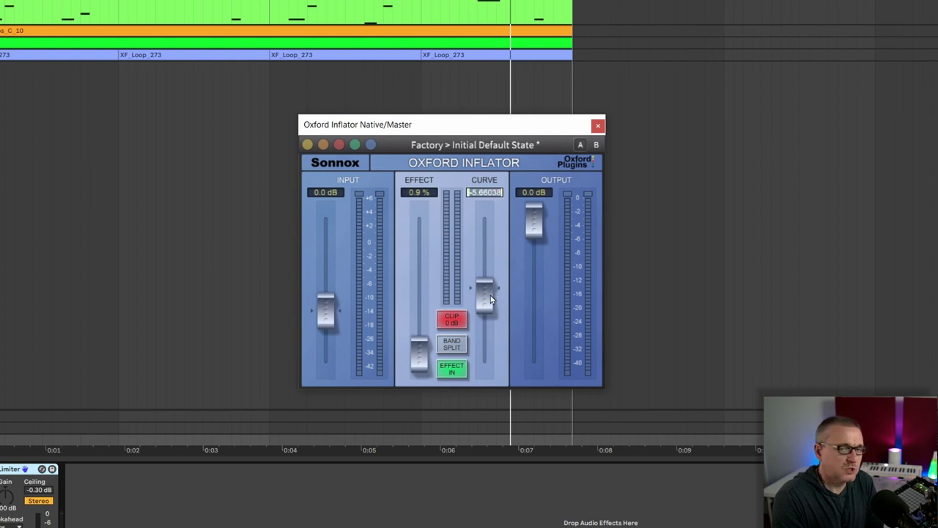
text(0)
key(Return)
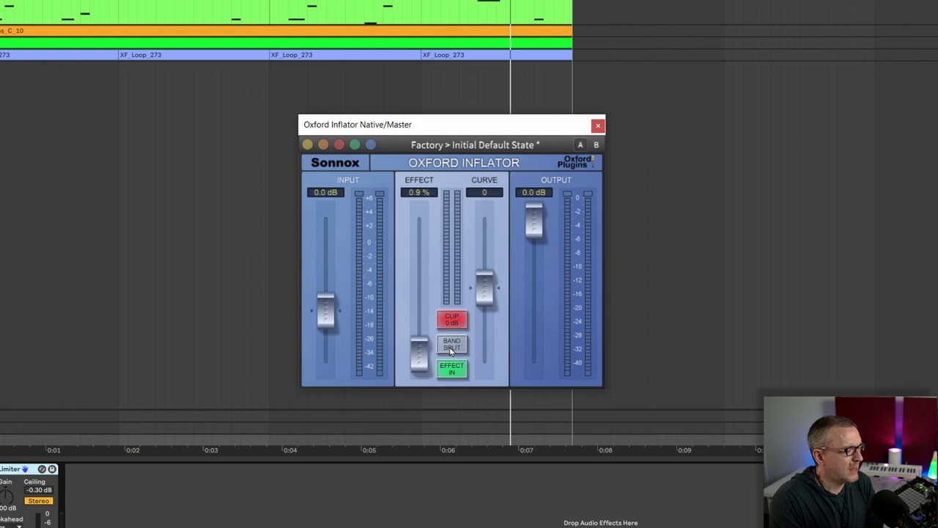
- Select the master chain's Limiter and play the song from the start
mouse_move(452, 351)
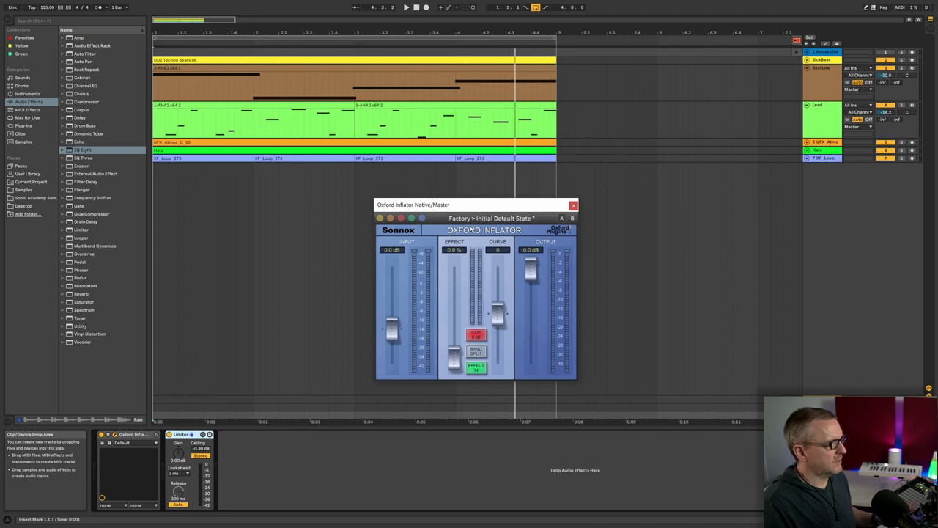
click(189, 434)
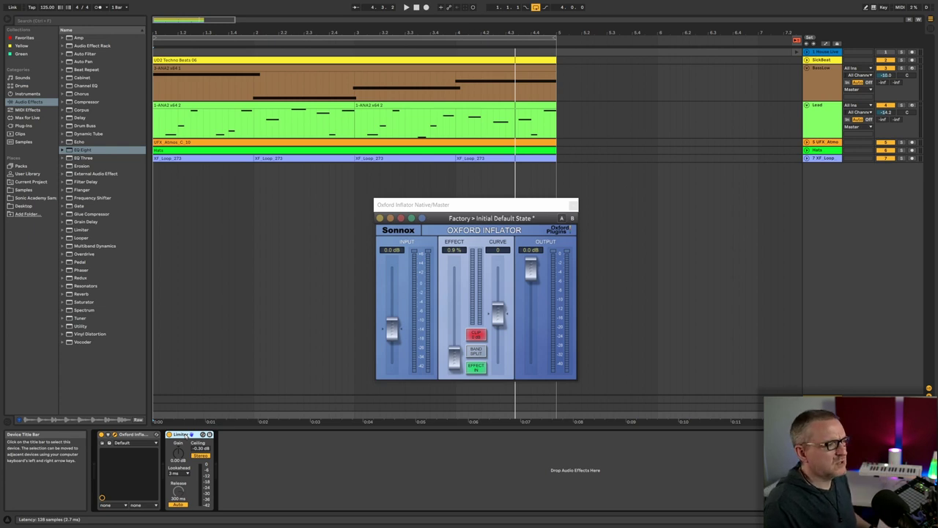
key(space)
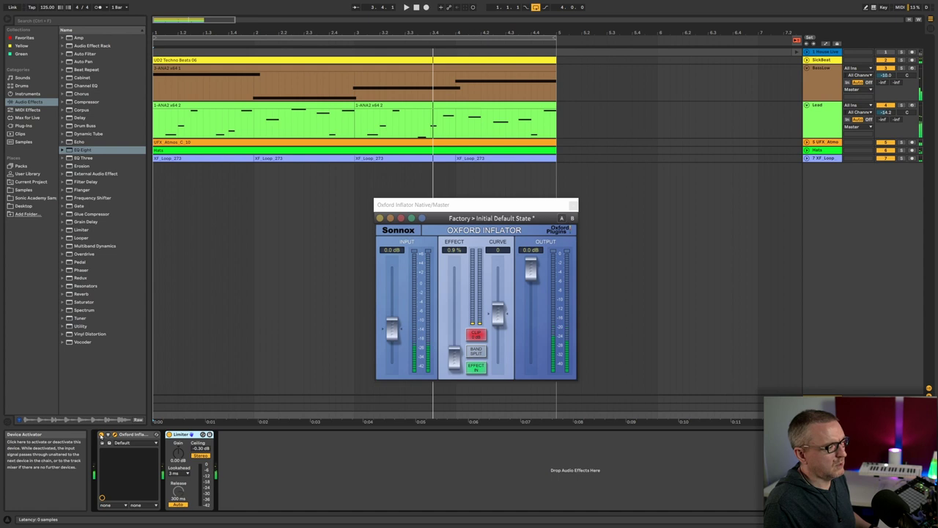
key(space)
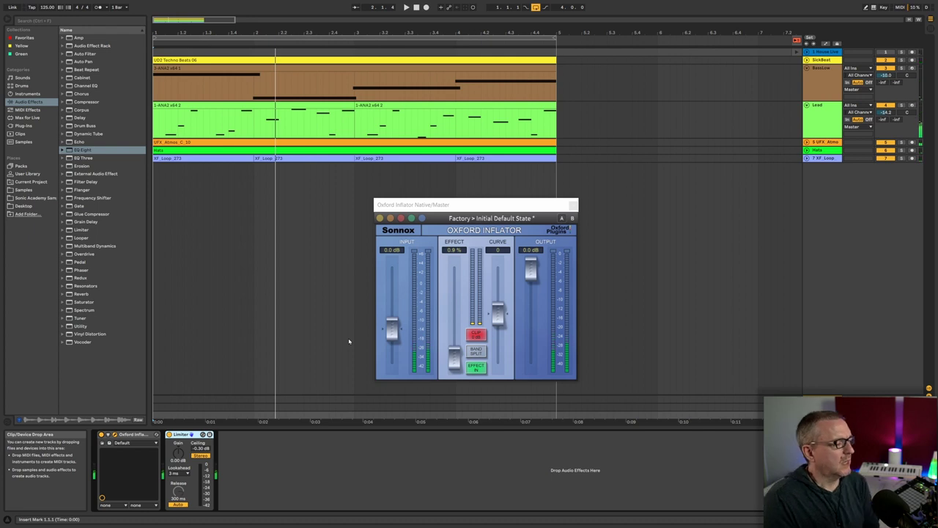
- Raise the Inflator's Effect amount to 100% while the song plays
drag(454, 357, 470, 370)
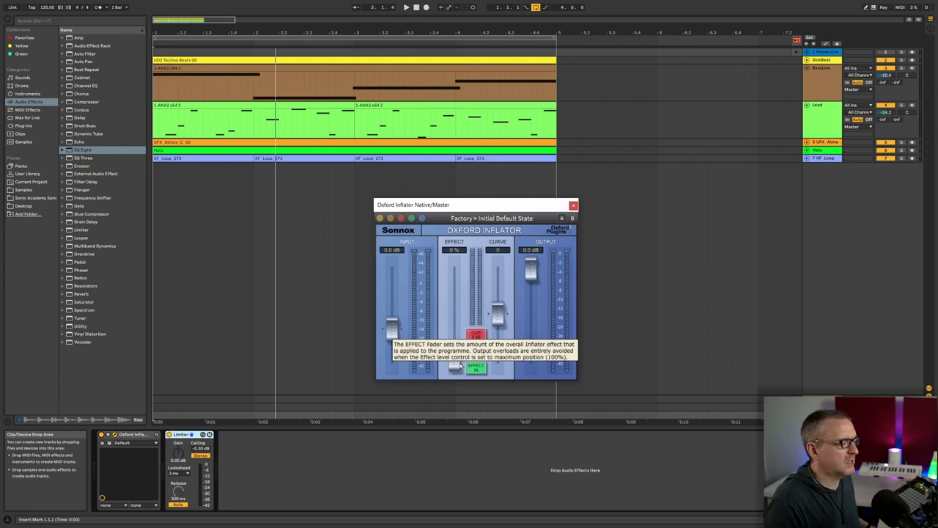
key(space)
drag(461, 365, 454, 270)
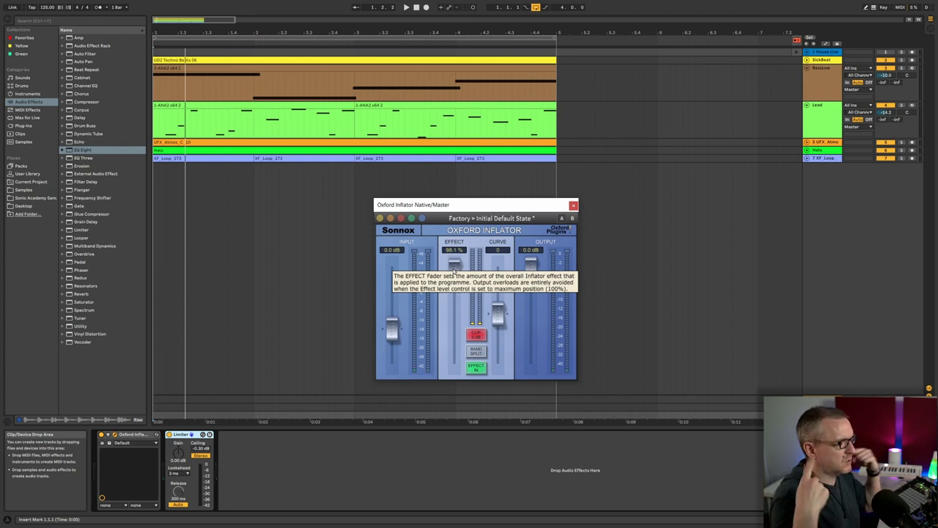
drag(453, 270, 455, 244)
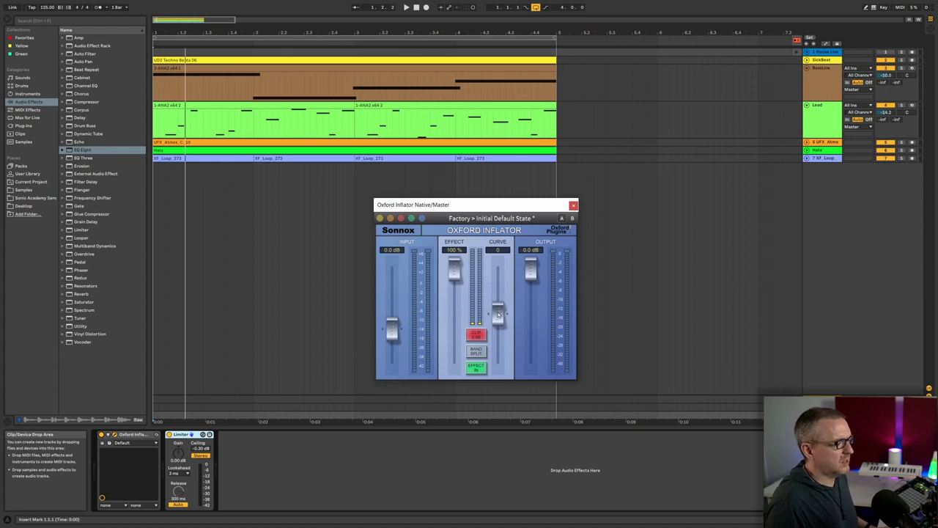
- Sweep the Inflator's Curve up to 50.0 while listening from the start
drag(498, 315, 504, 275)
key(space)
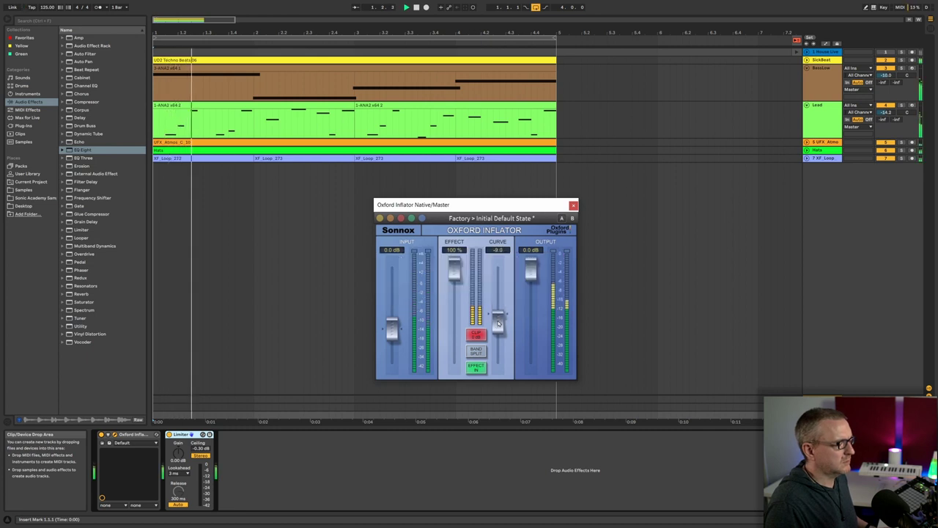
drag(499, 317, 499, 268)
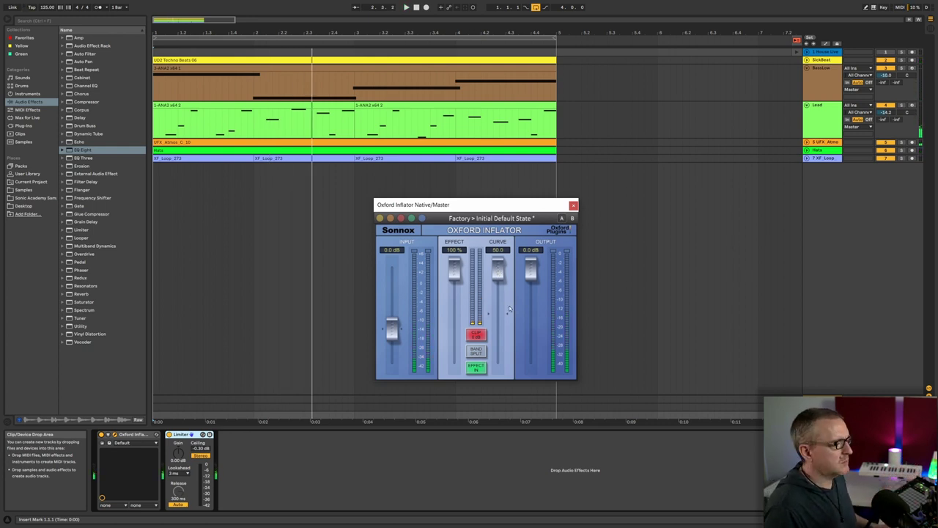
- Lower the Inflator's Output to about -6 dB, fine-tuning it to -6.06 dB during playback
drag(538, 266, 535, 316)
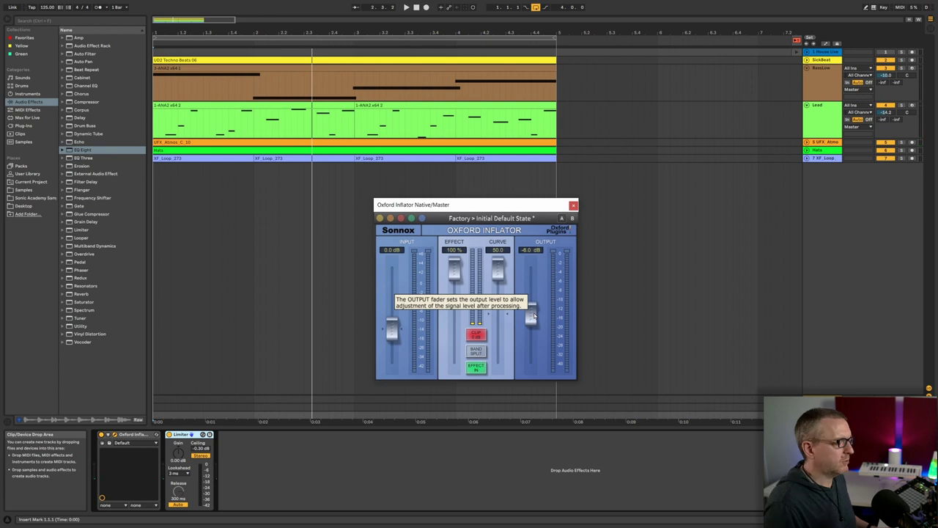
key(space)
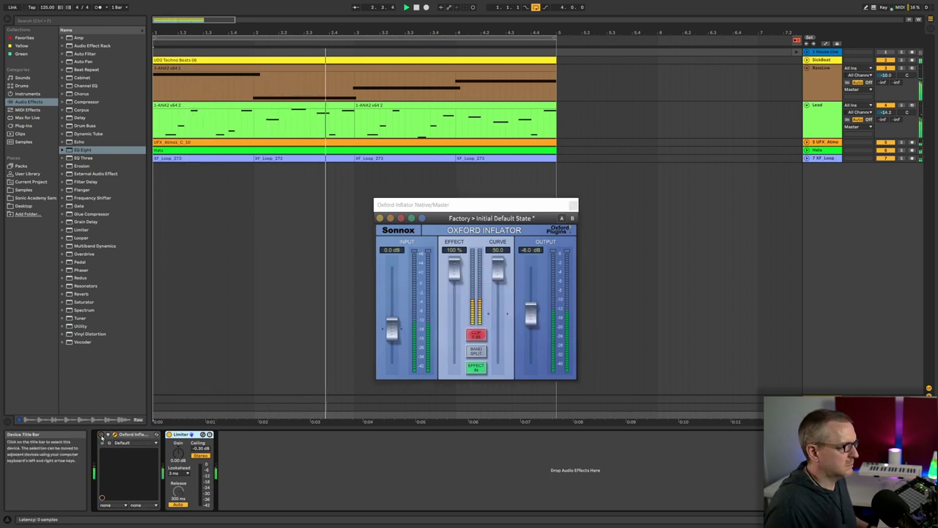
click(102, 435)
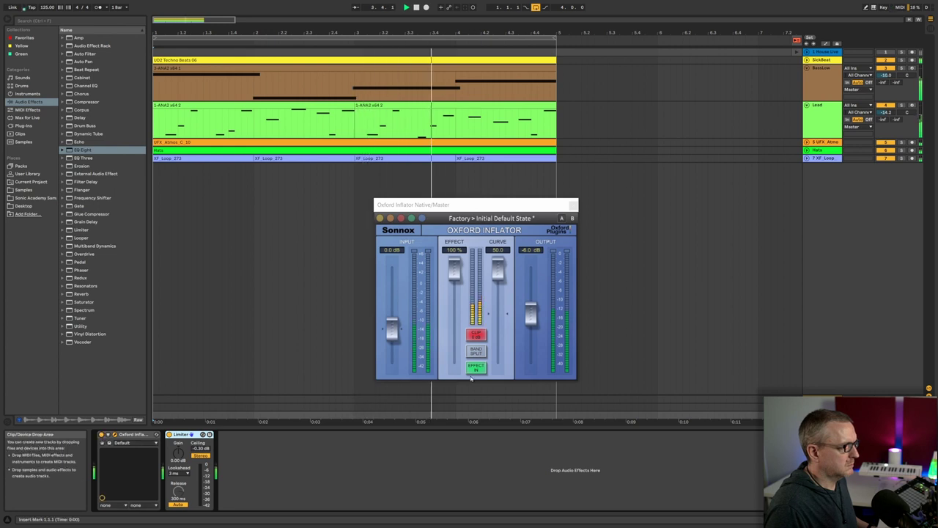
click(530, 320)
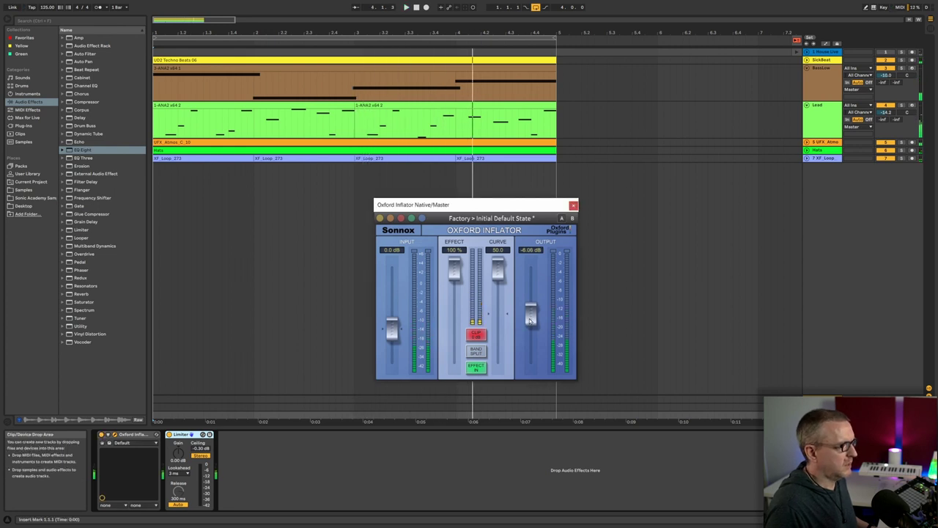
- A/B the Inflator by toggling Effect In repeatedly during playback
key(space)
click(478, 369)
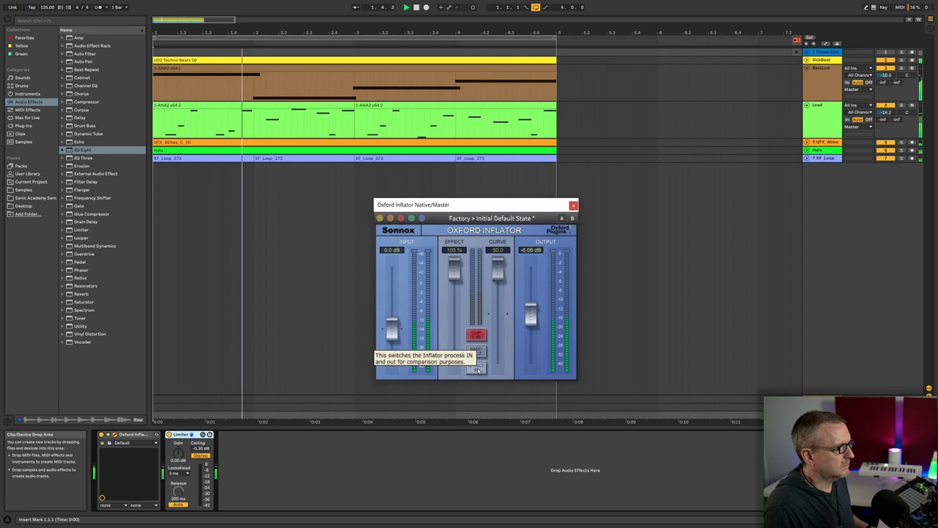
click(477, 368)
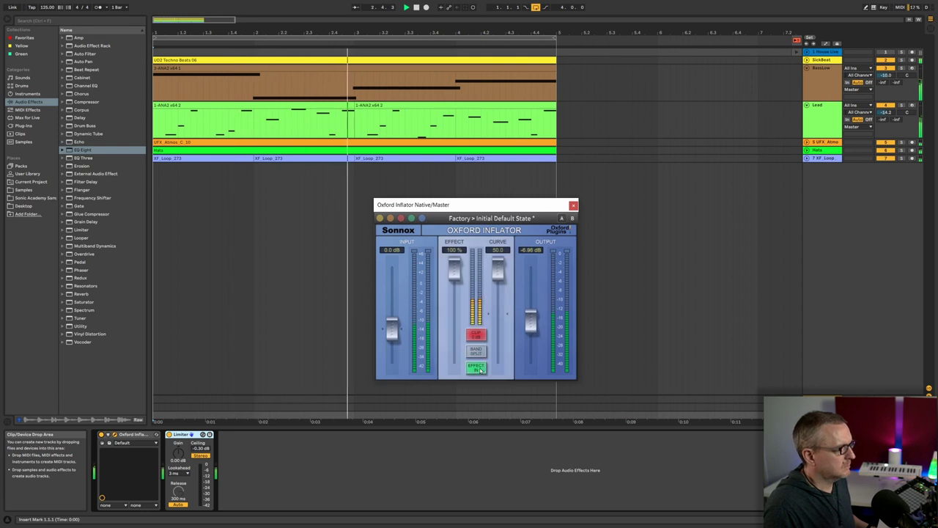
click(477, 368)
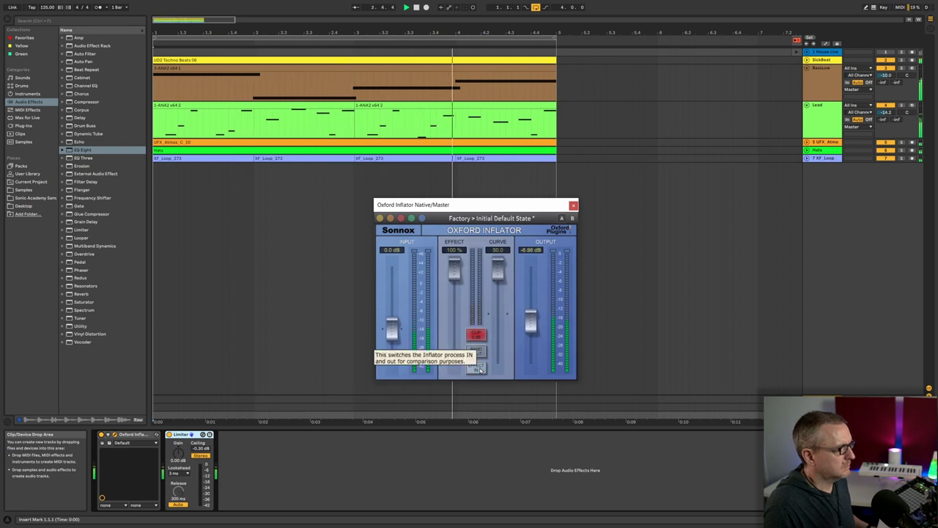
click(478, 369)
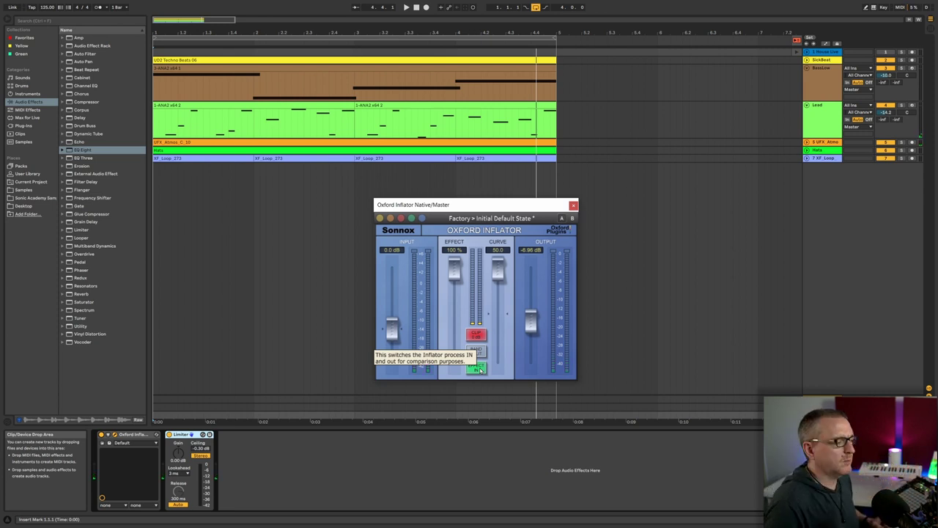
key(space)
click(478, 368)
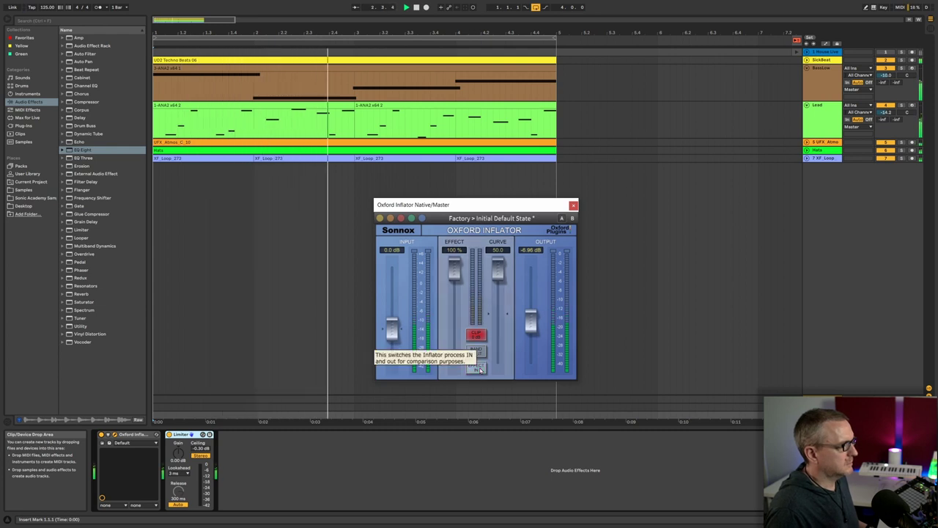
click(478, 368)
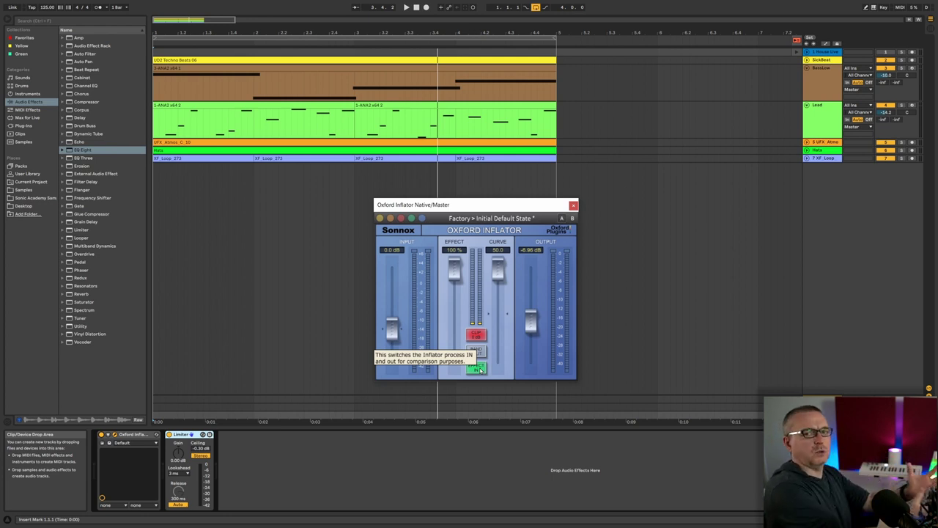
- Compare once more, lower Output to -7.53 dB, and leave Effect In engaged
key(space)
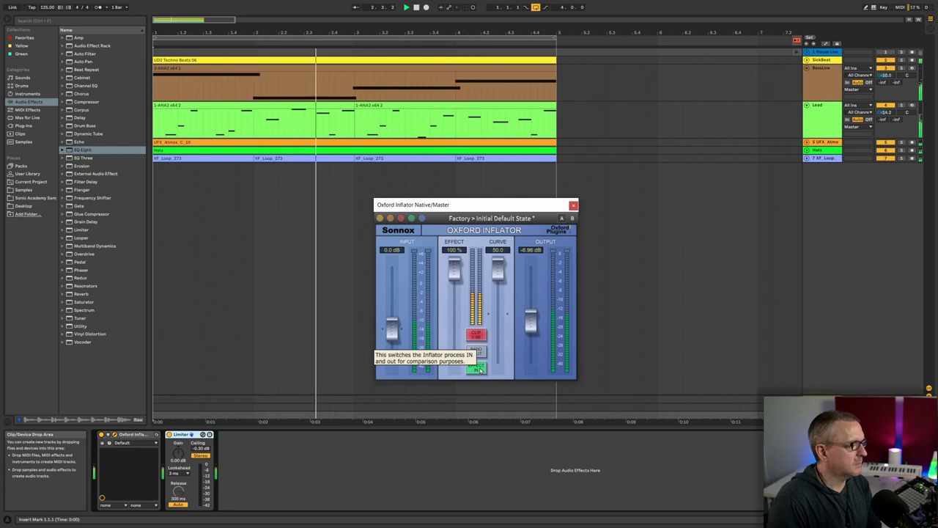
click(478, 367)
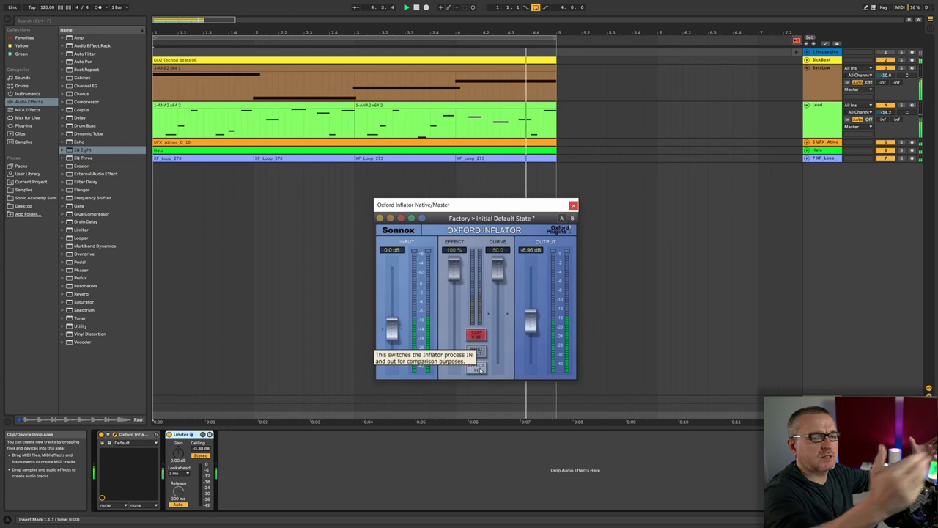
drag(531, 320, 533, 323)
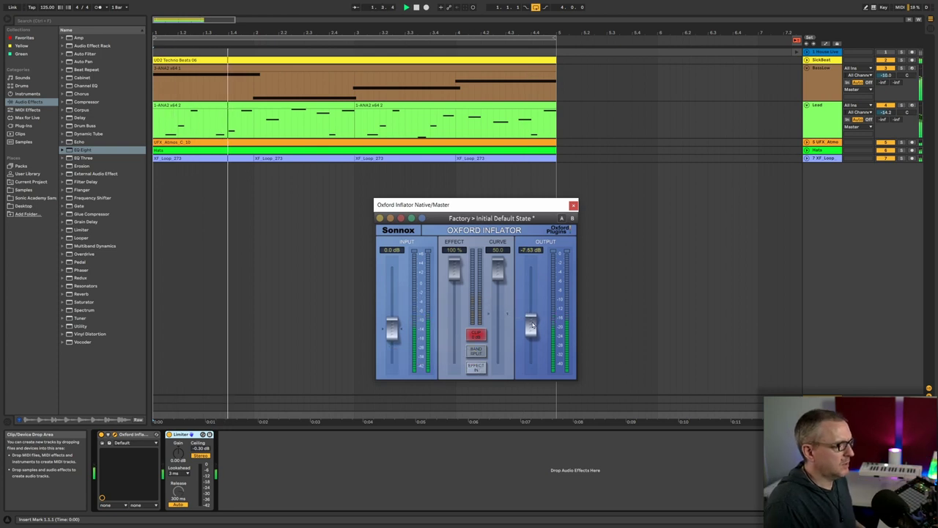
click(475, 368)
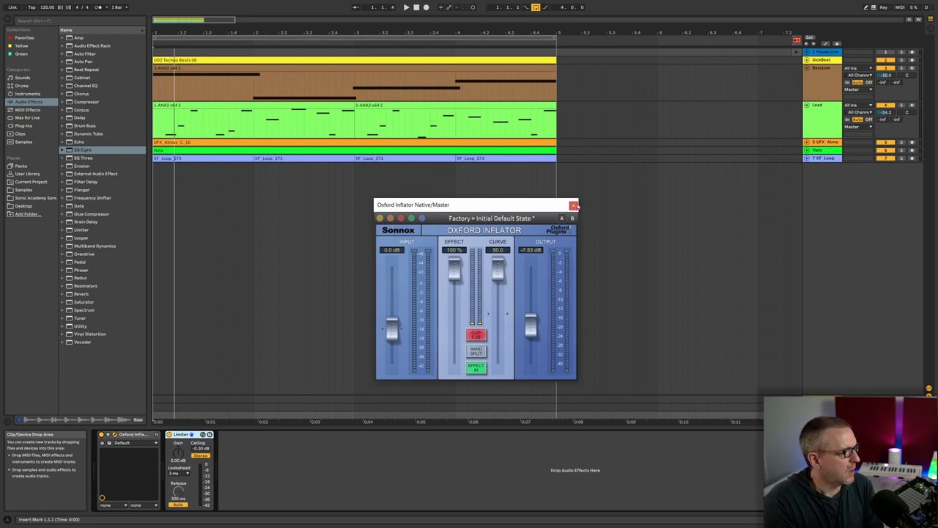
- Solo track 1 in Session View and open and position its Oxford Inflator window
click(574, 205)
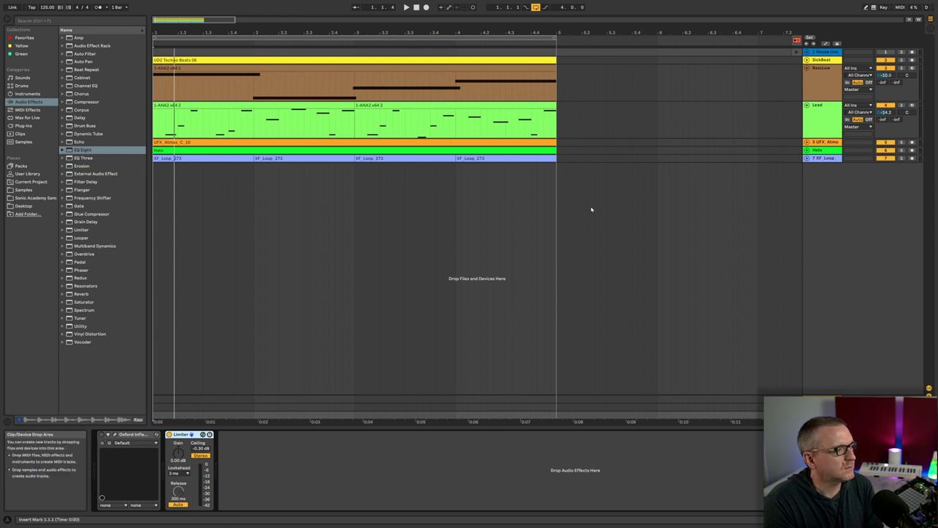
key(Tab)
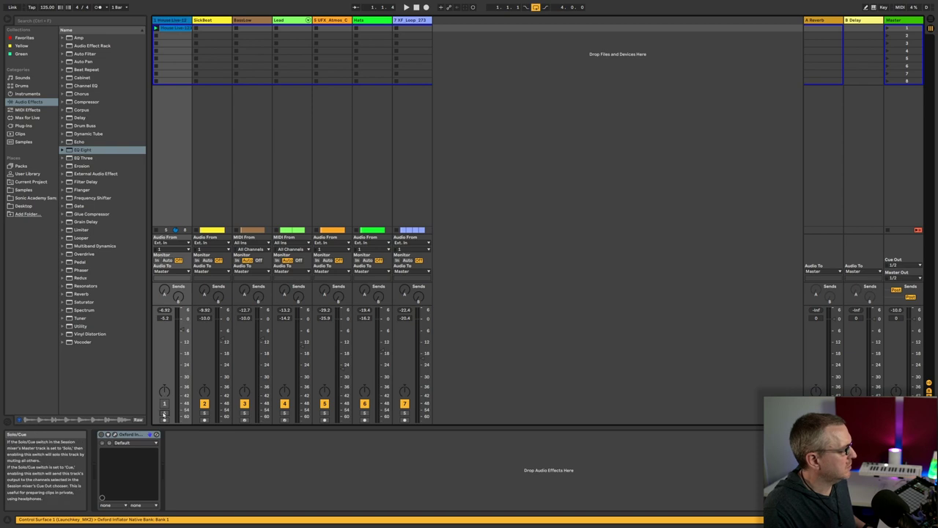
click(164, 413)
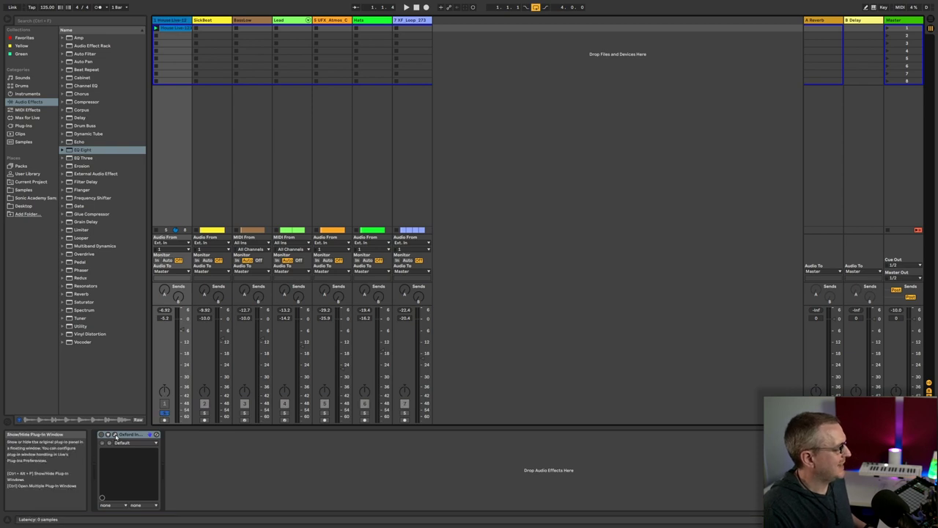
click(115, 435)
drag(609, 134, 617, 127)
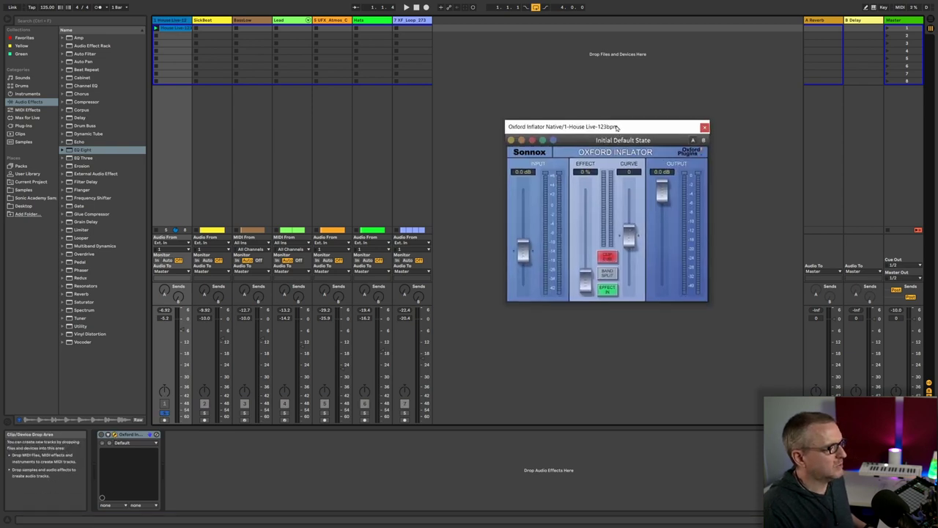
key(space)
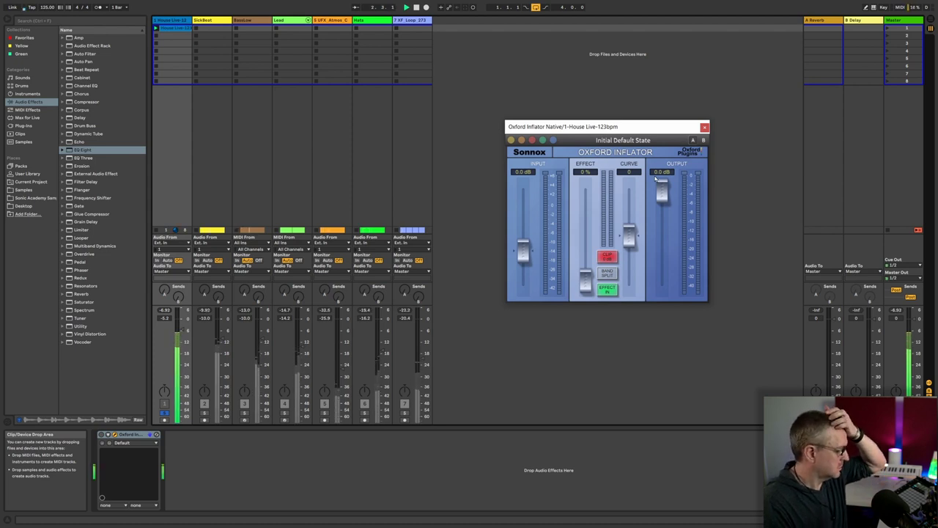
key(space)
drag(624, 126, 584, 135)
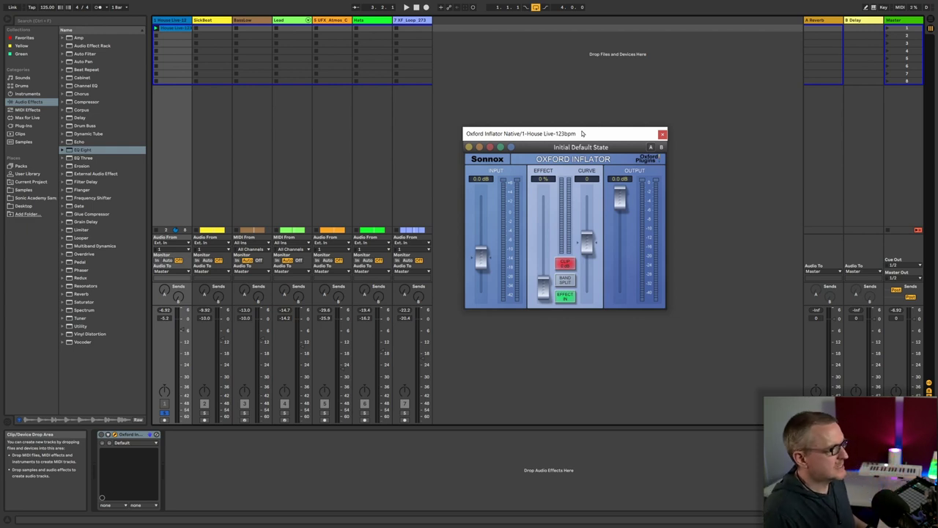
- Push the Inflator's Effect to 100% while playing, then A/B the processing
key(space)
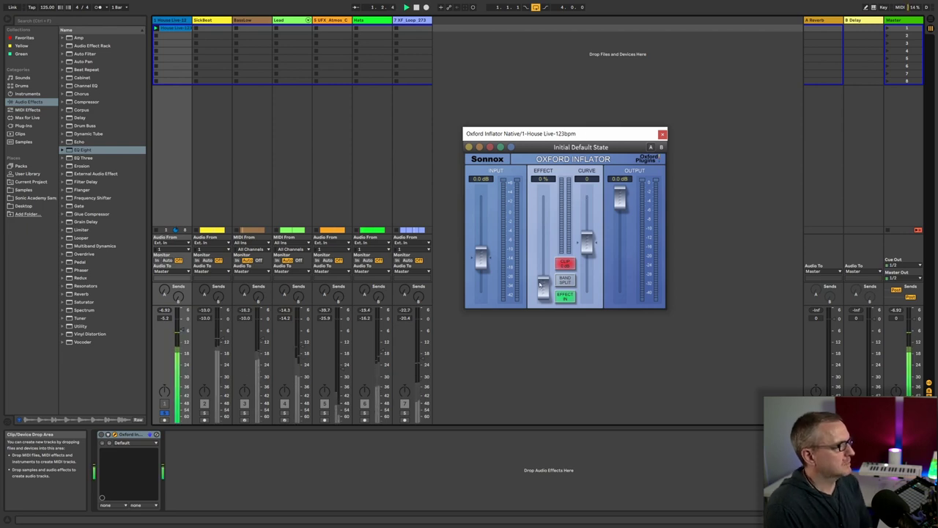
drag(543, 288, 548, 217)
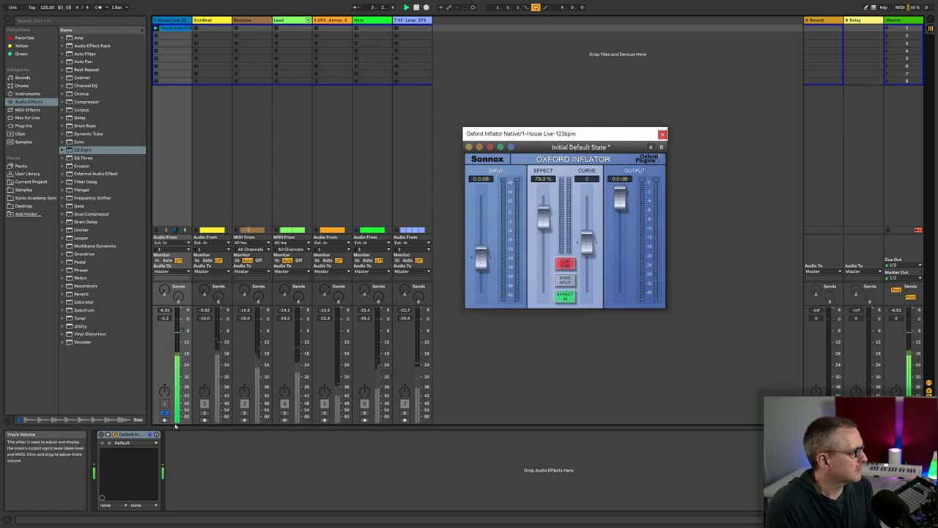
click(101, 434)
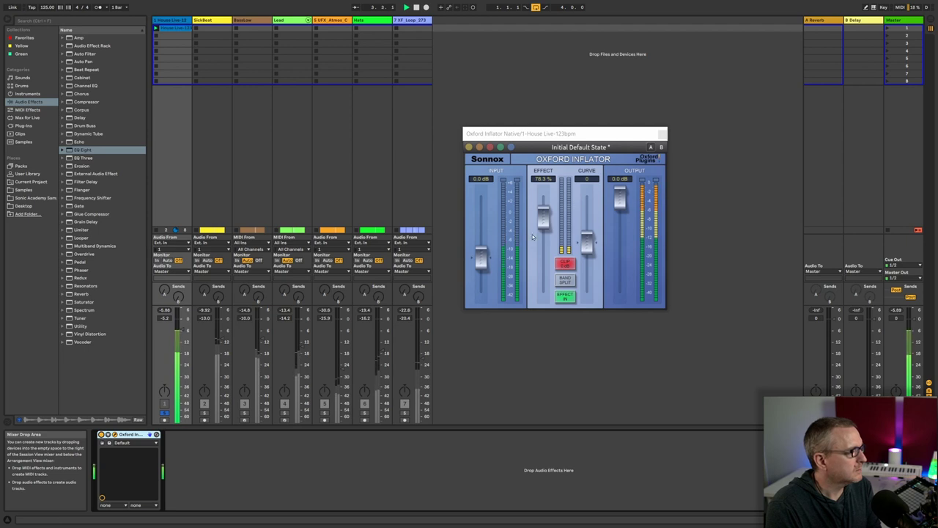
drag(536, 231, 537, 217)
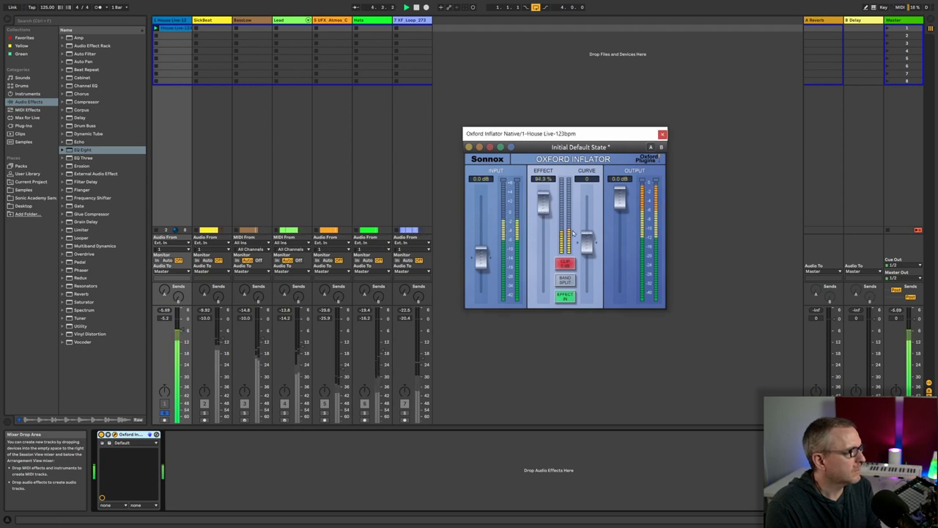
drag(544, 214, 547, 207)
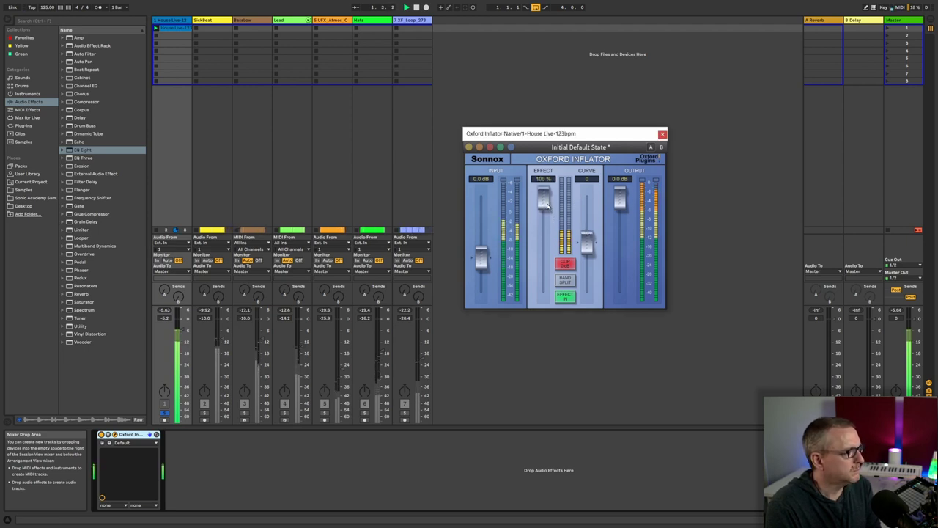
drag(591, 243, 591, 232)
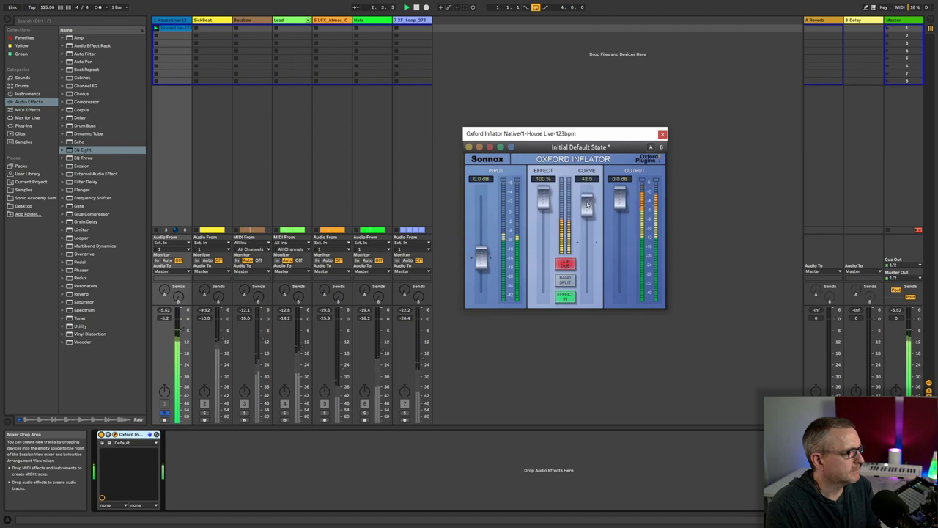
drag(614, 202, 588, 298)
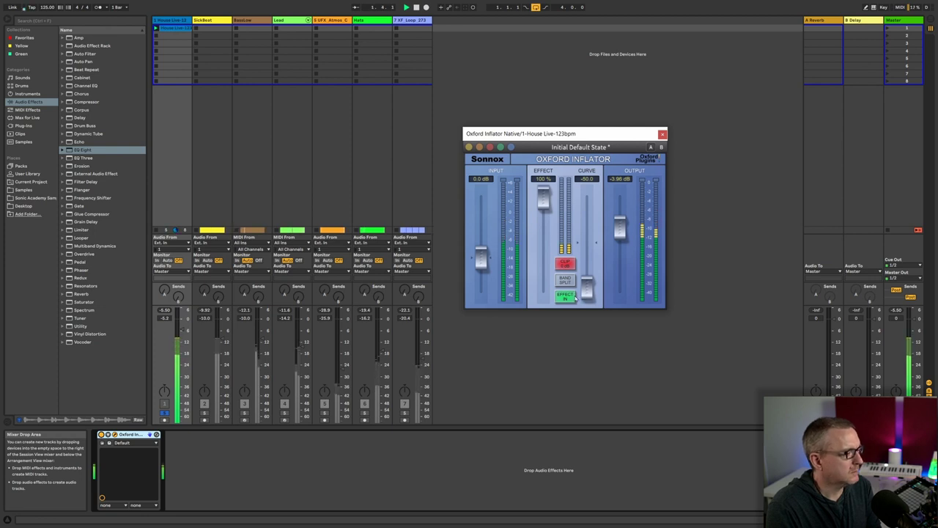
click(572, 296)
click(571, 296)
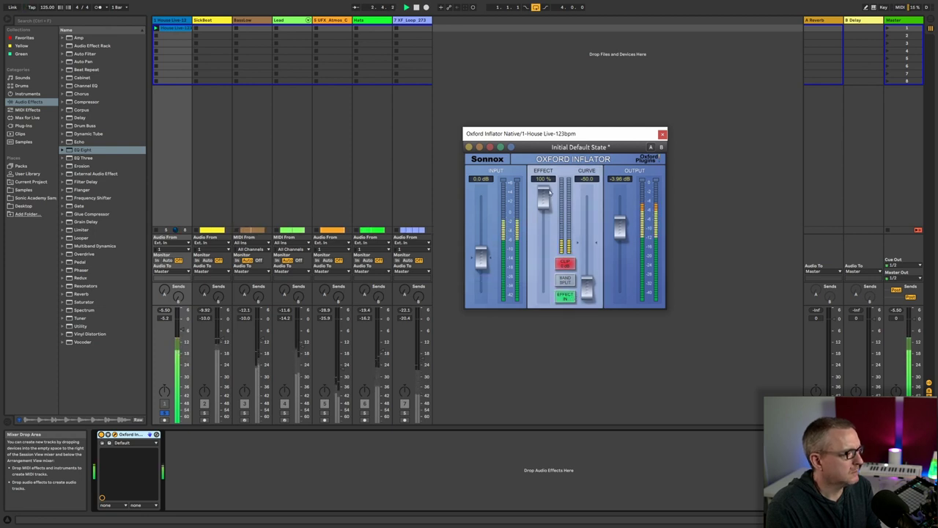
- Raise the Inflator's Curve from -50 to its maximum of 50 and compare bypassed
drag(586, 287, 587, 214)
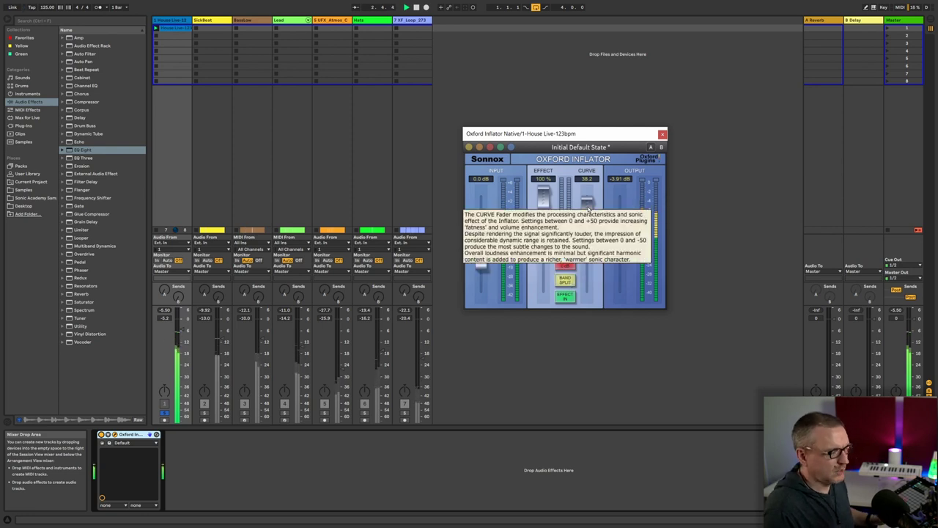
drag(588, 210, 588, 189)
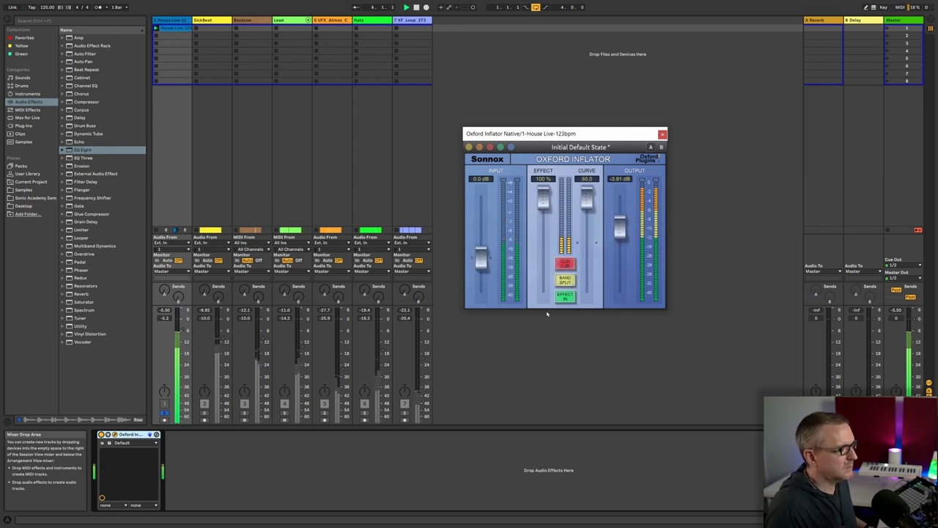
click(560, 298)
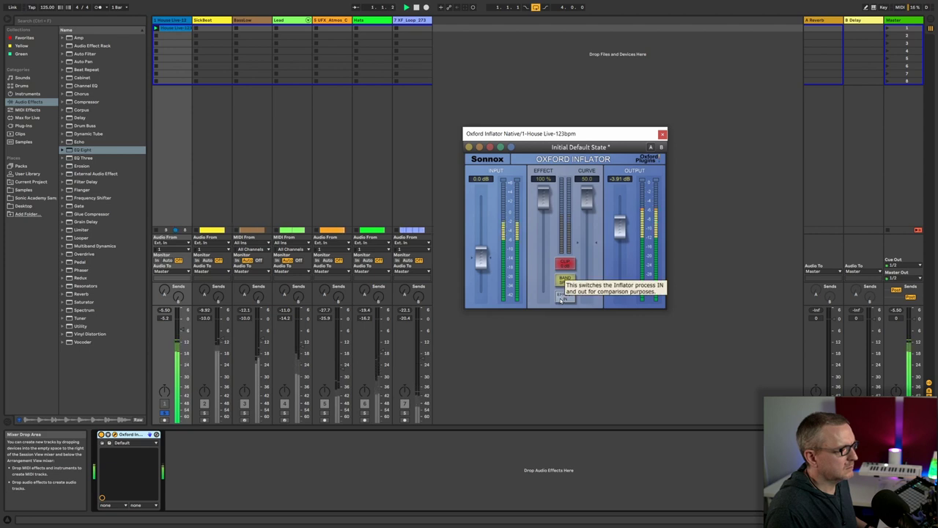
click(560, 297)
- Settle the Inflator's Curve at -34.9 and Output at -3.40 dB after more A/B comparisons
drag(587, 192, 584, 308)
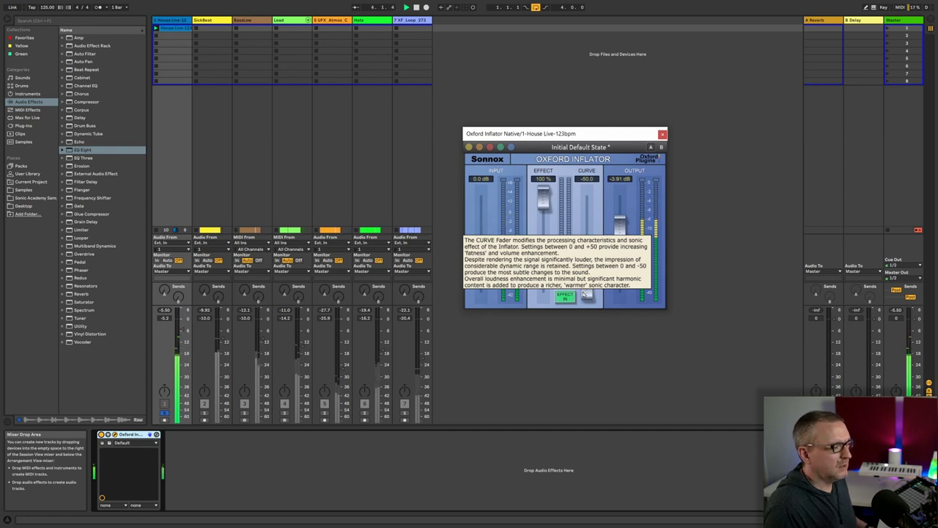
click(565, 297)
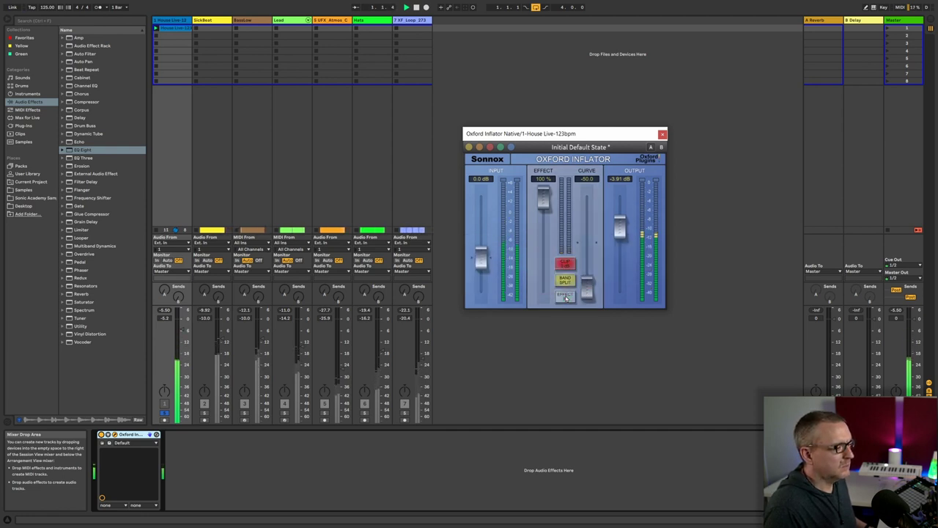
click(565, 297)
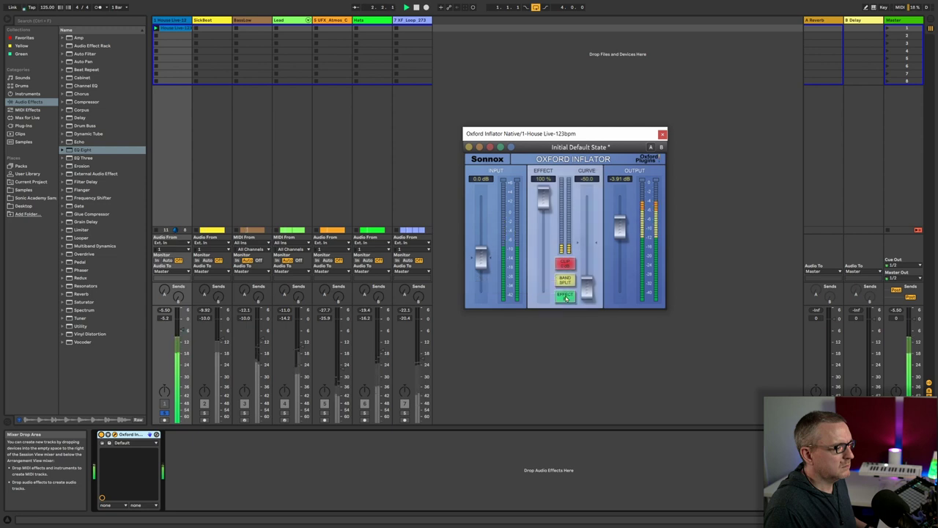
click(565, 297)
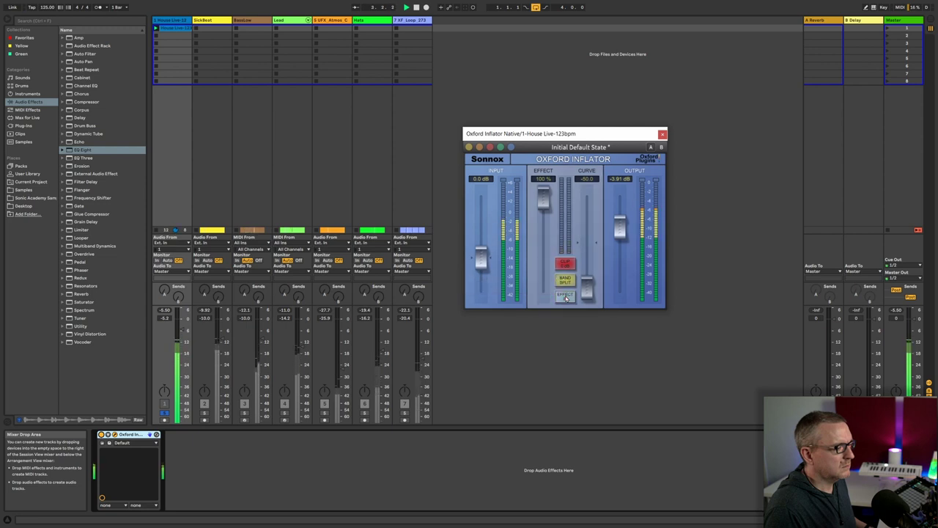
click(565, 297)
drag(586, 290, 586, 273)
drag(620, 236, 624, 232)
key(space)
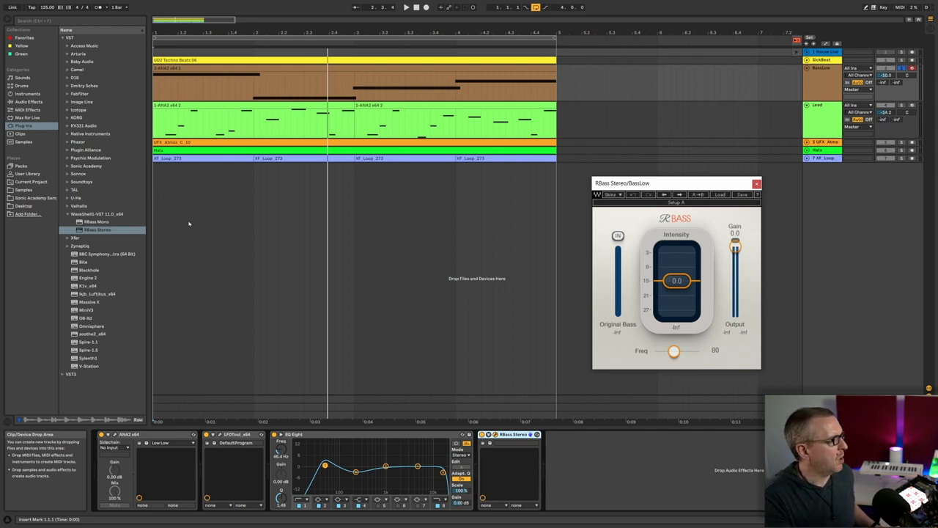
- Narrow the browser to widen the arrangement and start playback from the beginning
drag(149, 213, 125, 213)
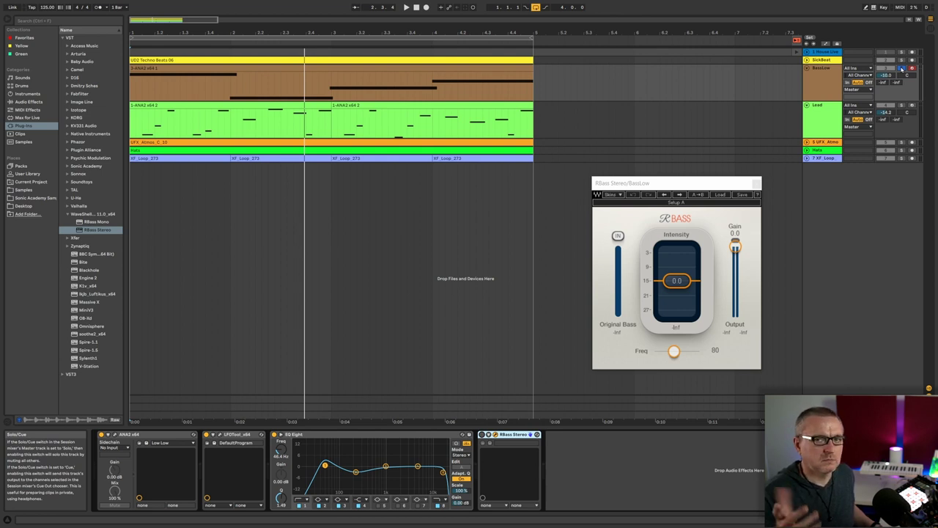
key(space)
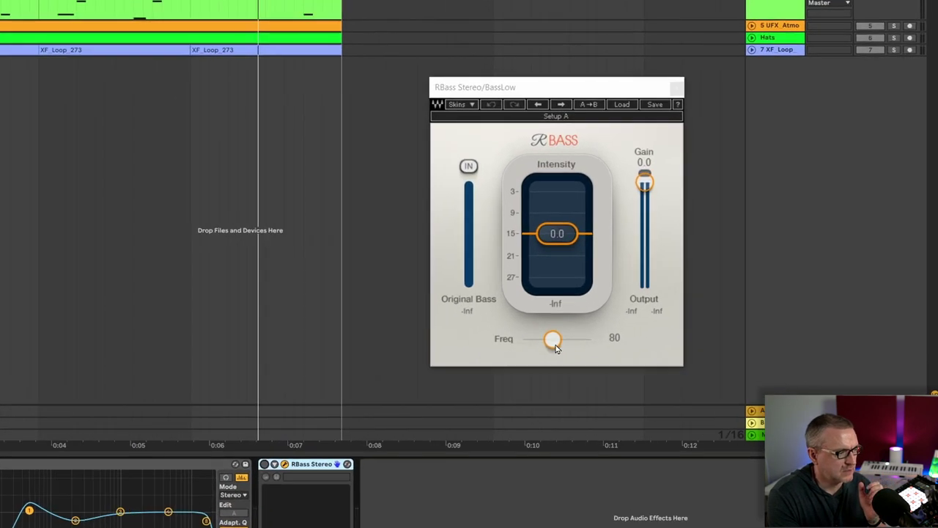
- Sweep BassLow's RBass controls, leaving Freq at 105 and Intensity at -0.1
drag(674, 351, 672, 351)
mouse_move(552, 338)
mouse_down()
mouse_move(521, 339)
mouse_move(585, 339)
mouse_move(557, 339)
mouse_up()
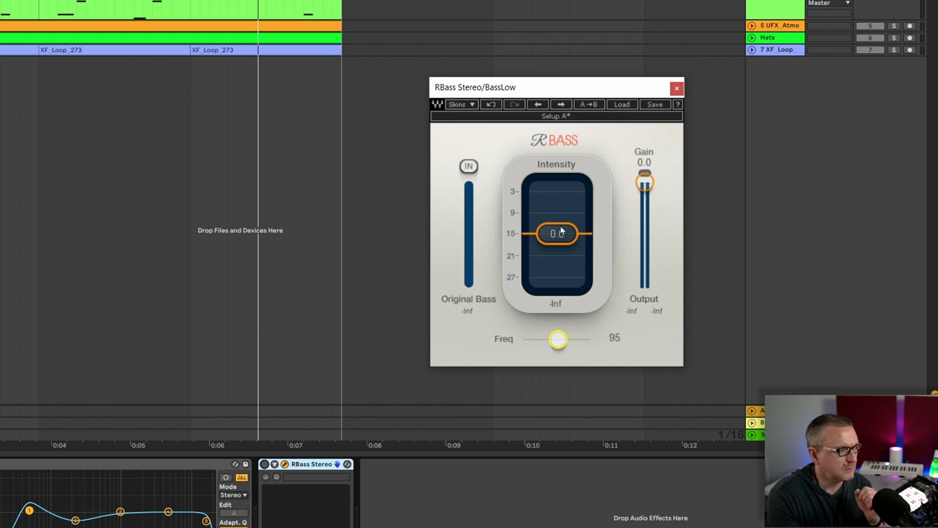
mouse_move(557, 233)
mouse_down()
mouse_move(557, 217)
mouse_move(557, 230)
mouse_up()
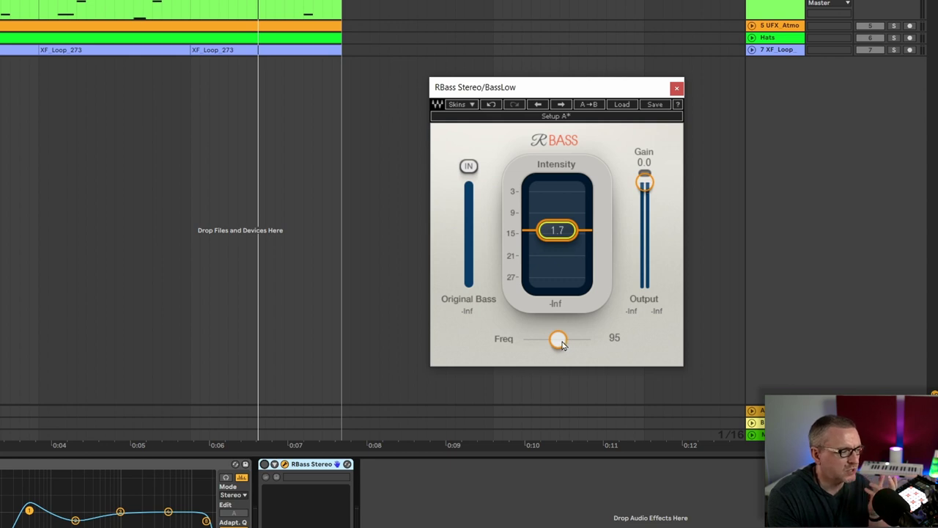
drag(558, 339, 561, 339)
drag(566, 231, 568, 239)
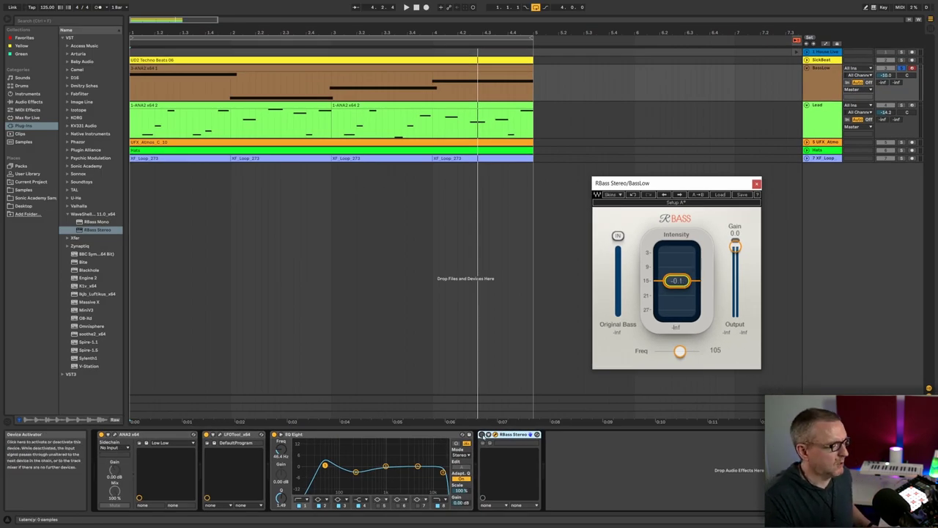
- Sweep RBass Intensity and Freq during playback, finishing at Freq 59 and Intensity -2.2
key(space)
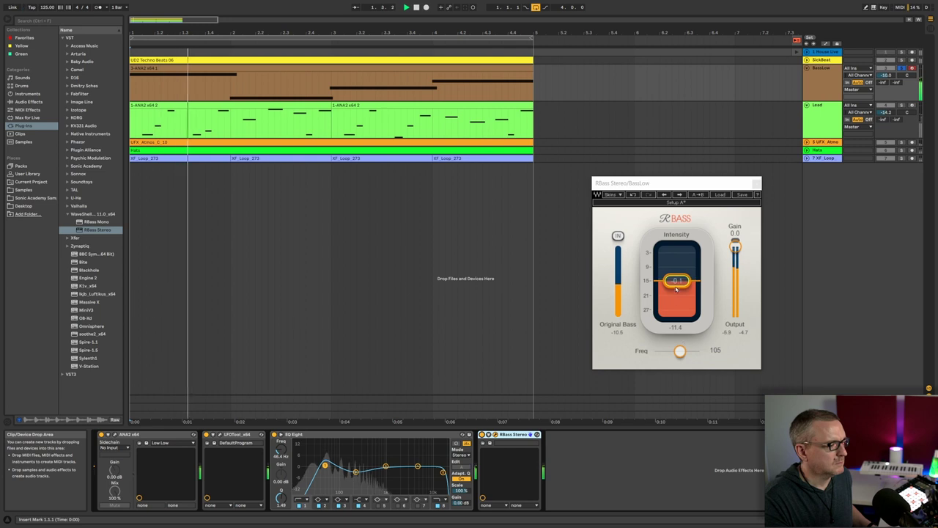
drag(678, 331, 671, 309)
mouse_move(680, 351)
mouse_down()
mouse_move(698, 351)
mouse_move(656, 351)
mouse_move(696, 351)
mouse_up()
mouse_move(677, 275)
mouse_down()
mouse_move(676, 263)
mouse_move(678, 292)
mouse_up()
key(space)
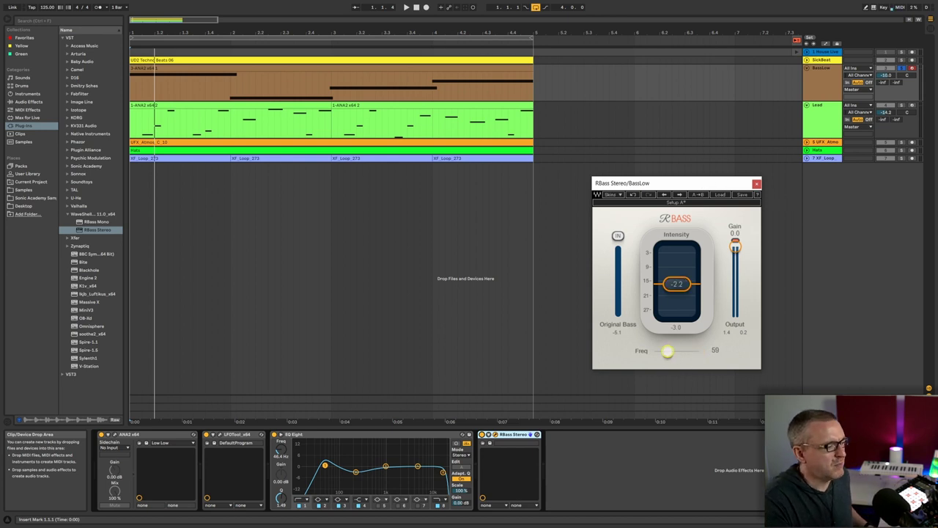
- Solo BassLow and, while playing, set RBass Freq to 164 and Intensity to 2.9
drag(676, 287, 677, 307)
click(484, 436)
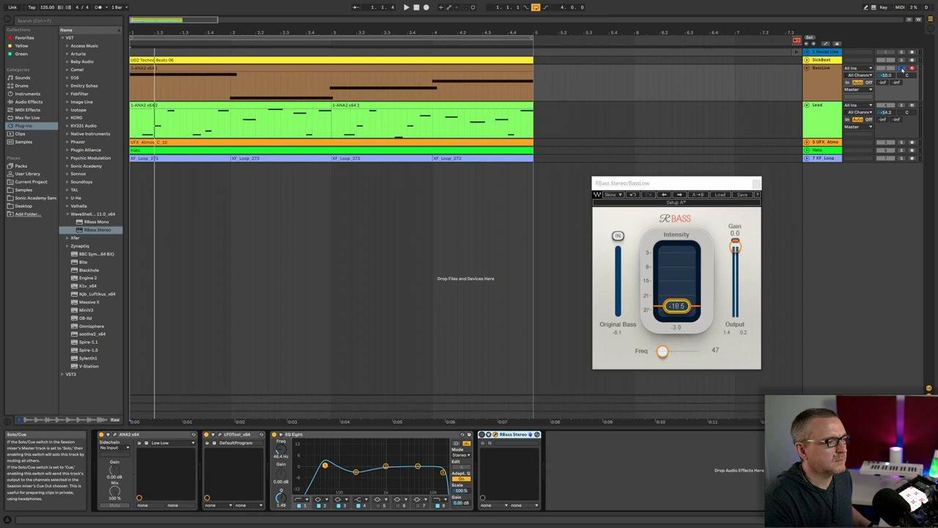
click(903, 68)
key(space)
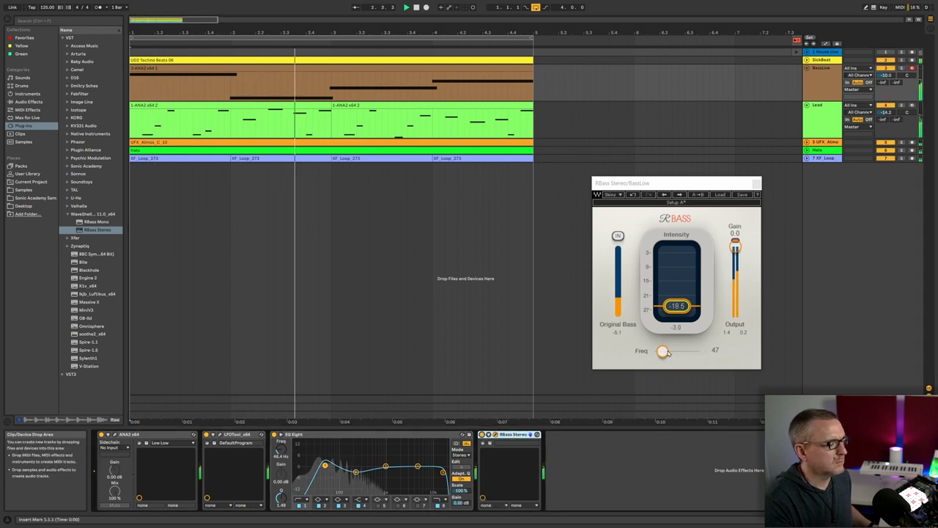
drag(665, 352, 690, 352)
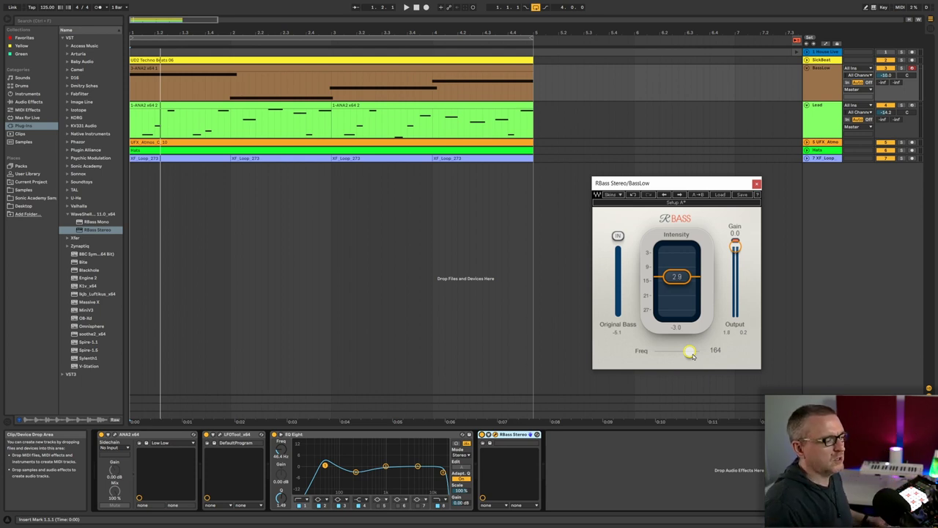
- Set BassLow's RBass to Freq 49, Intensity 11.3 and Gain -2.0 while auditioning the bass
key(space)
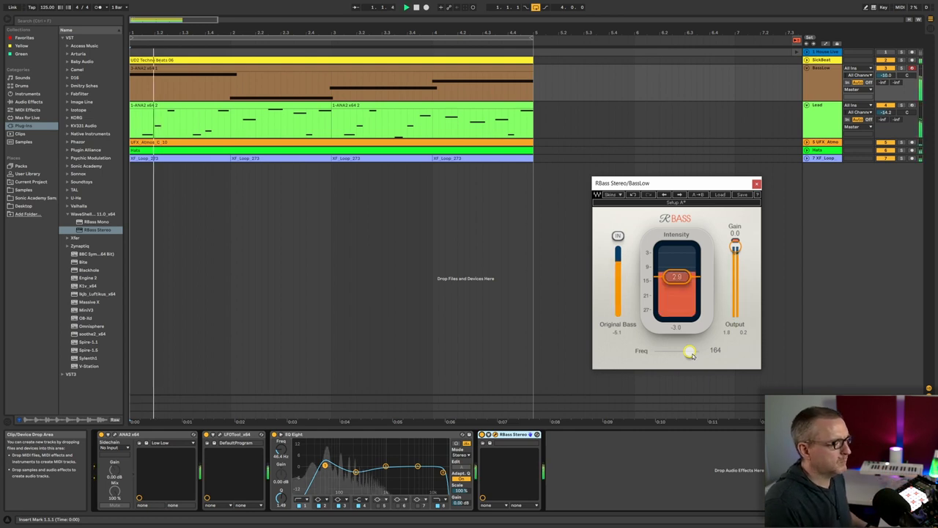
drag(691, 356, 661, 351)
drag(676, 276, 679, 268)
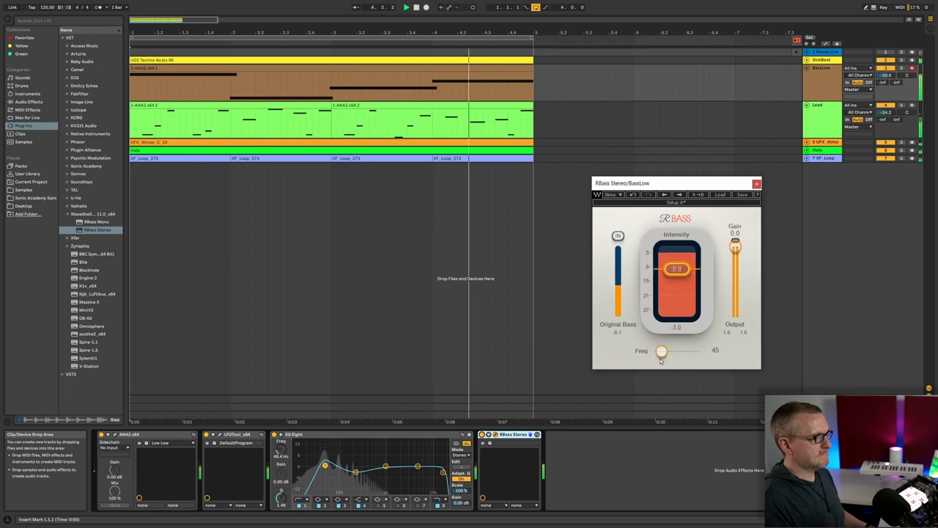
drag(680, 269, 679, 275)
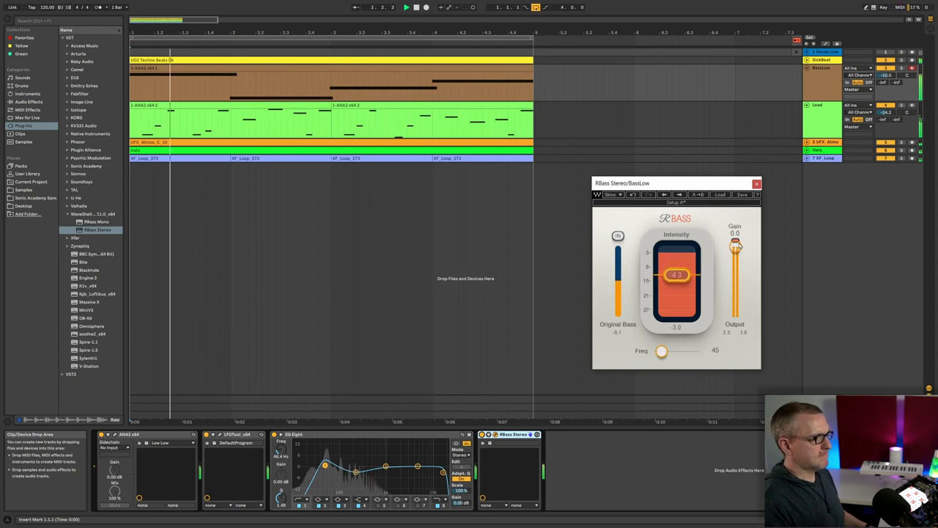
drag(736, 247, 735, 251)
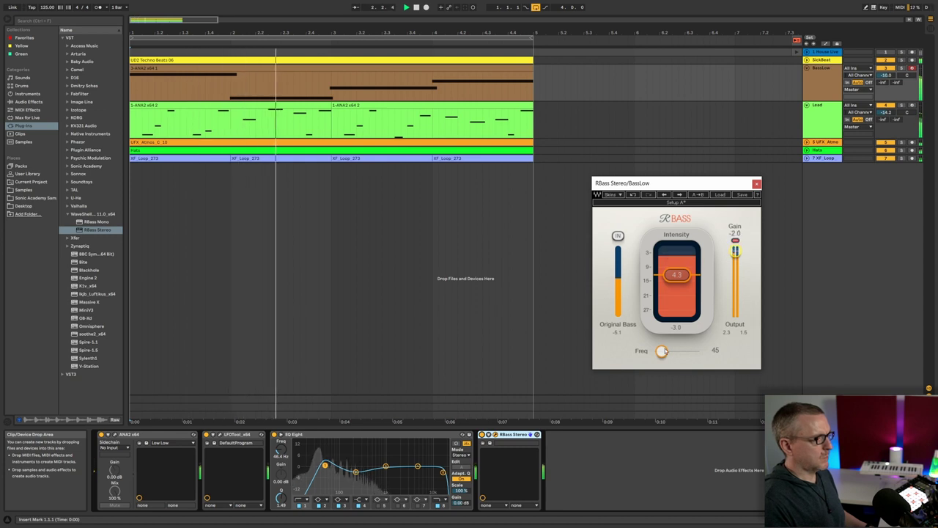
key(space)
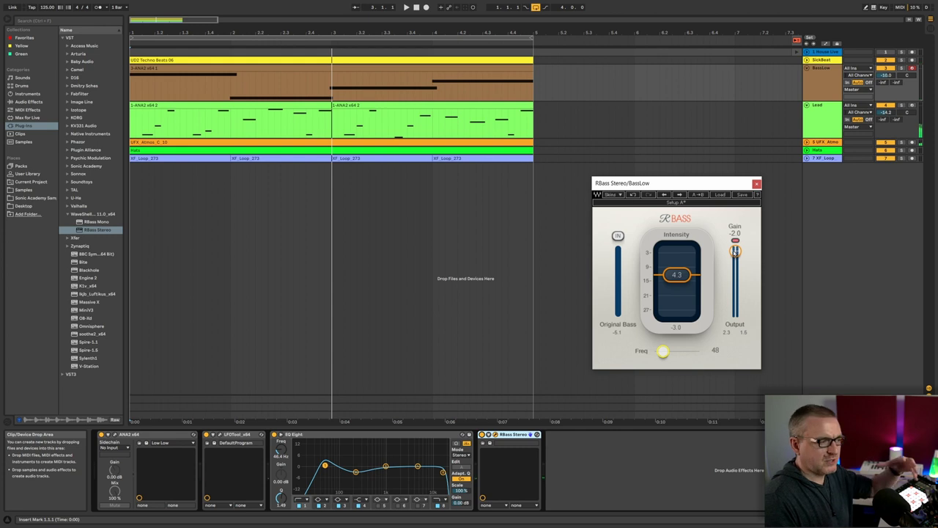
key(space)
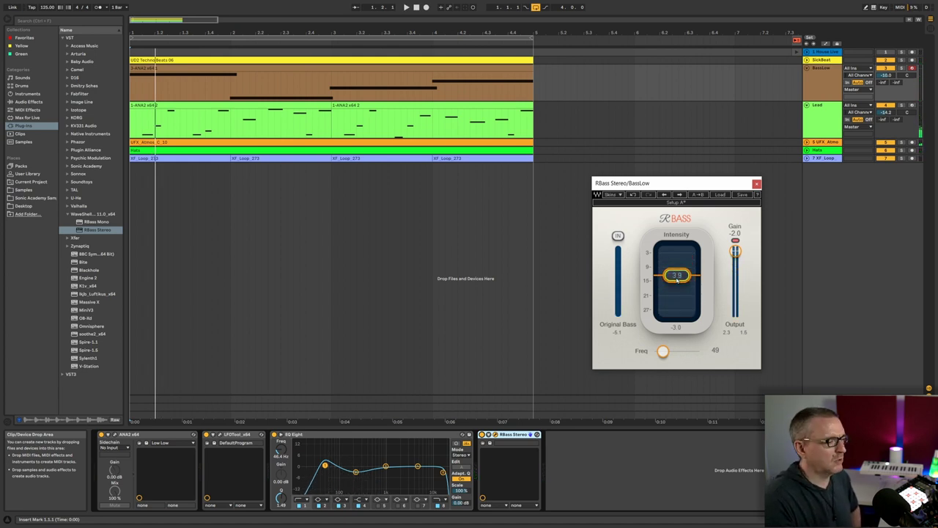
key(space)
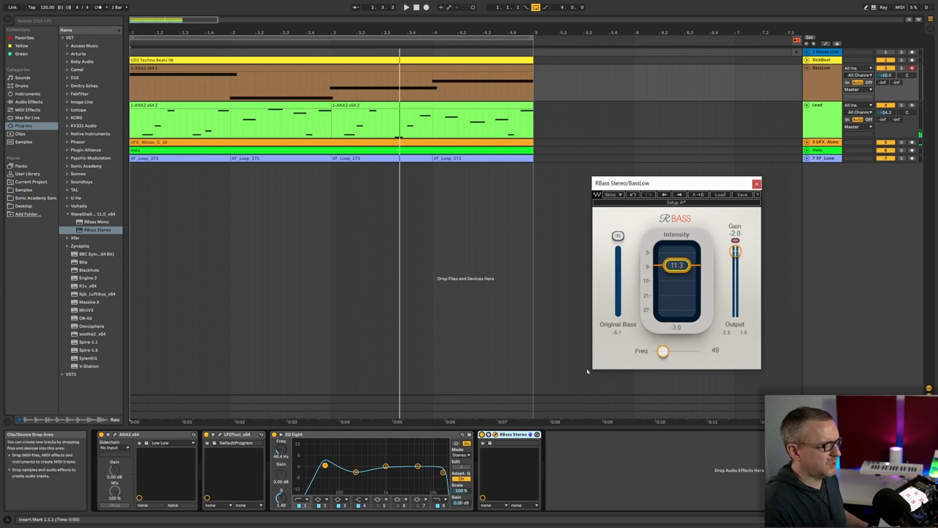
- Drop the BassLow RBass Intensity to 5.3 and replay the bass to hear it
key(space)
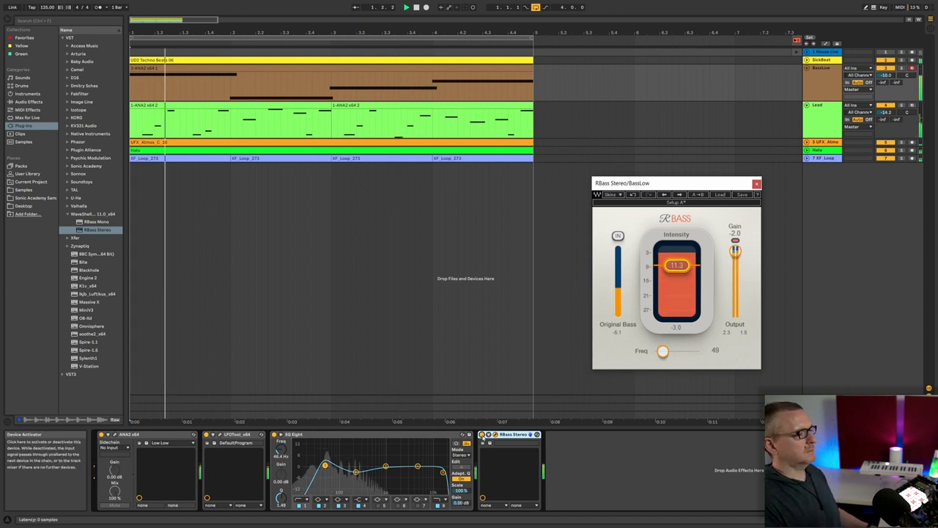
drag(677, 265, 667, 290)
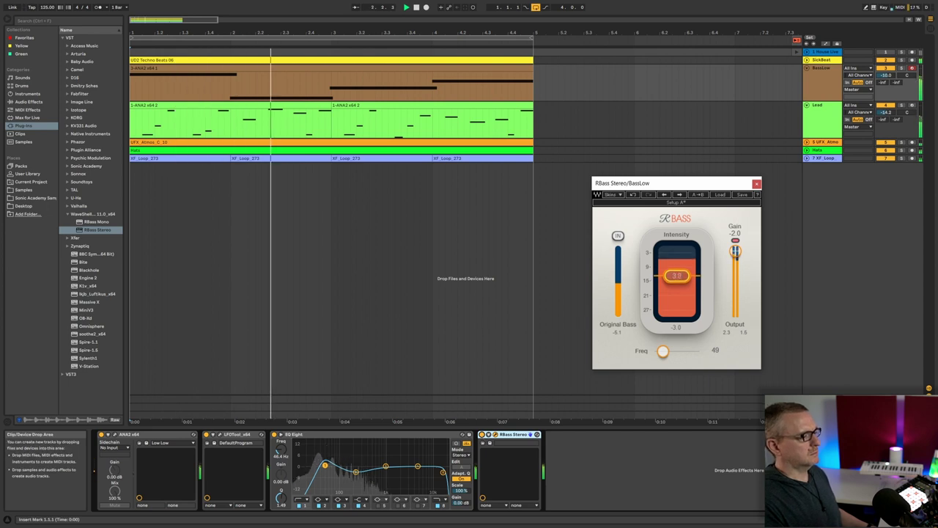
click(483, 437)
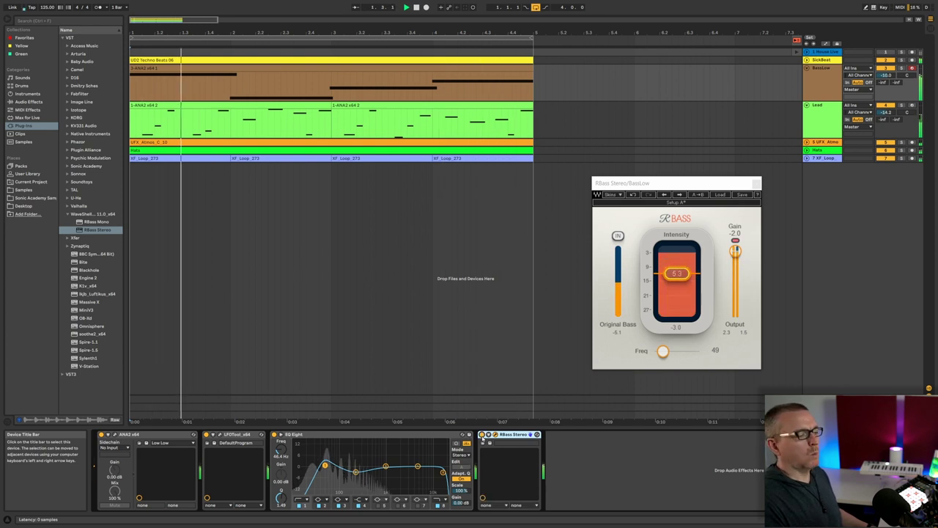
key(space)
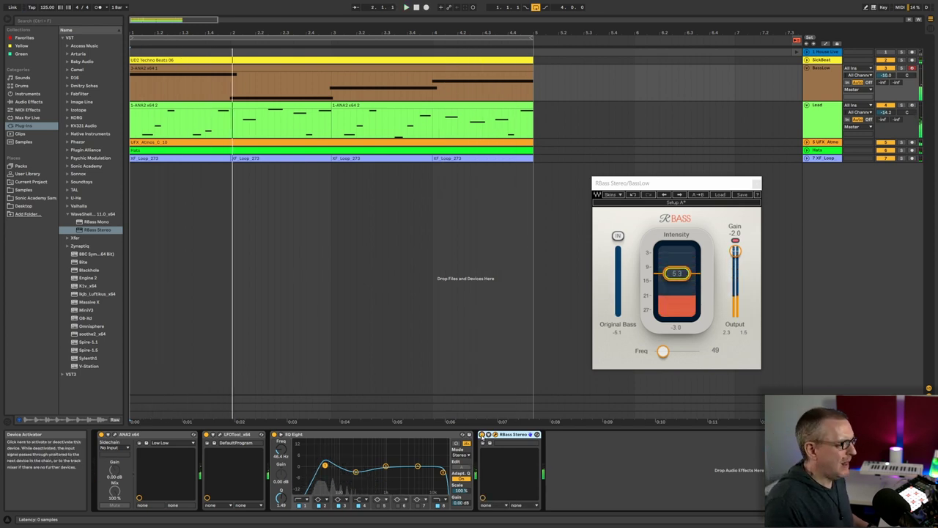
key(space)
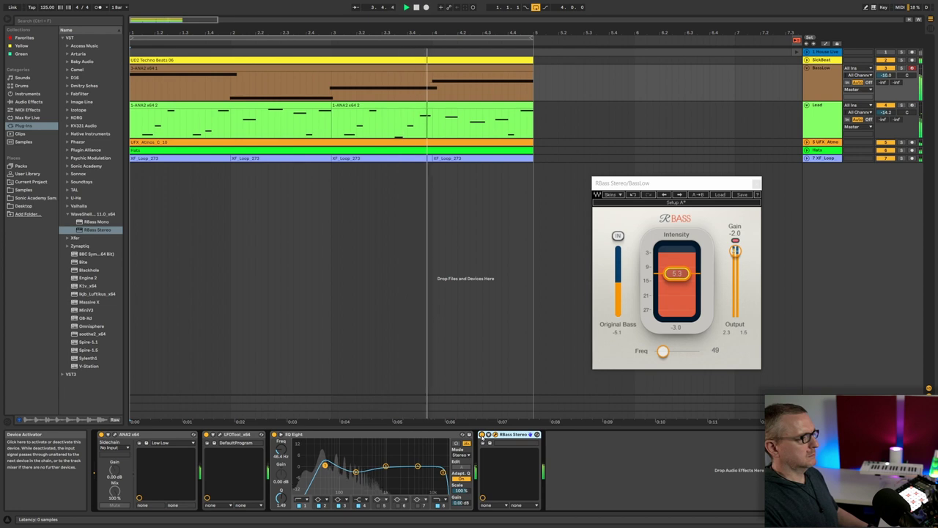
key(space)
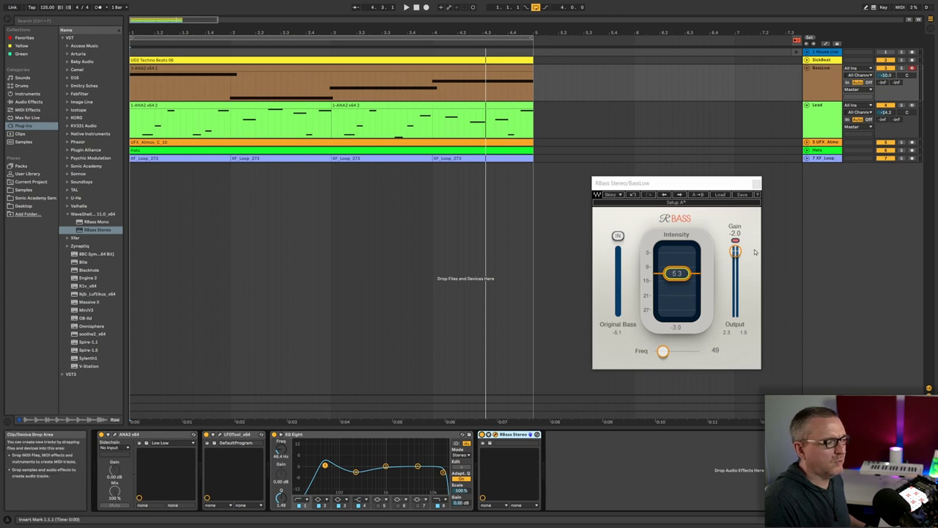
- Compare the bass with RBass bypassed and re-enabled during playback, Gain at -5.1
key(space)
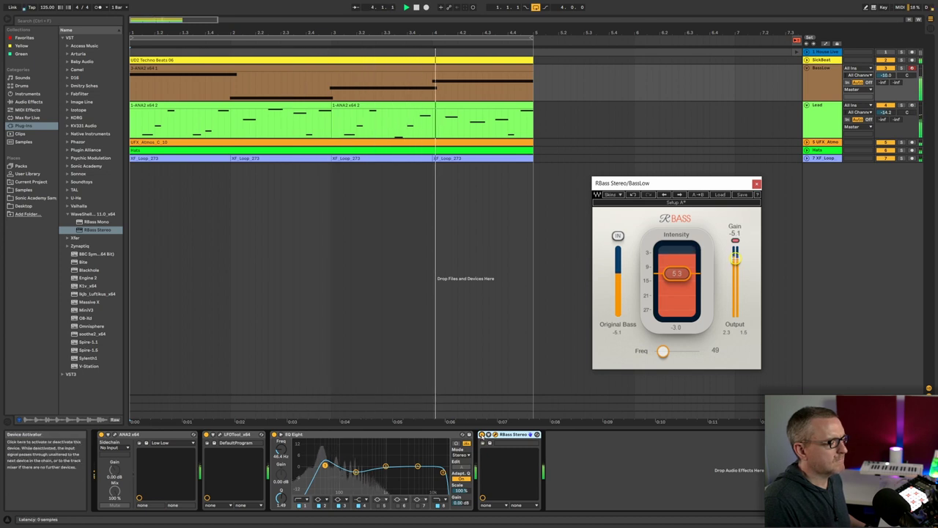
click(481, 434)
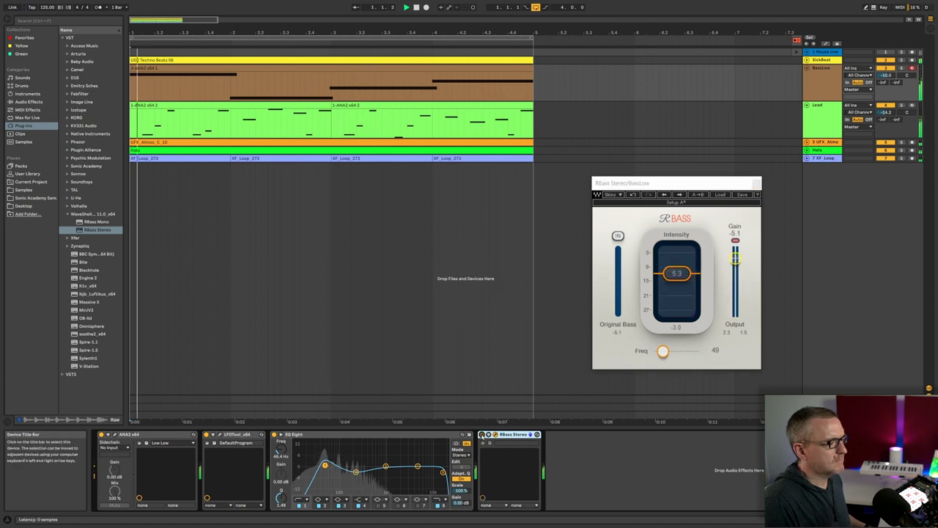
click(482, 434)
key(space)
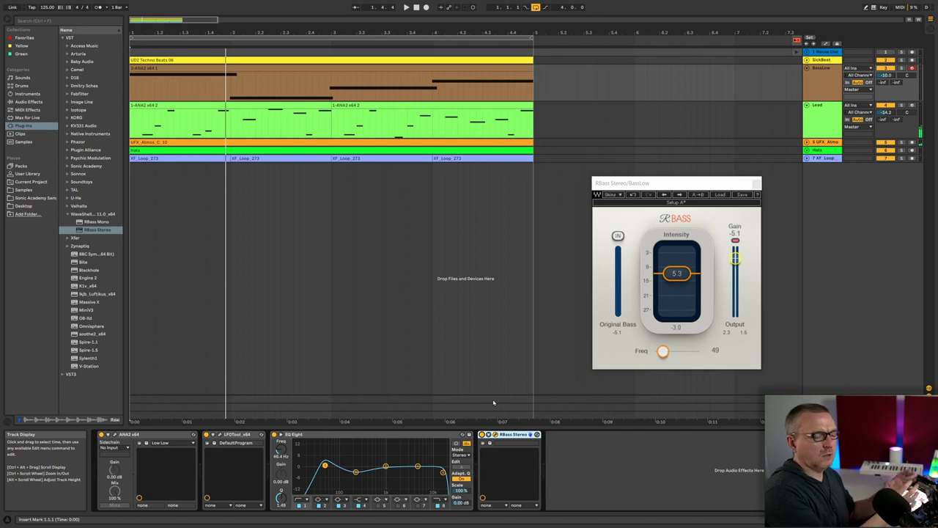
key(space)
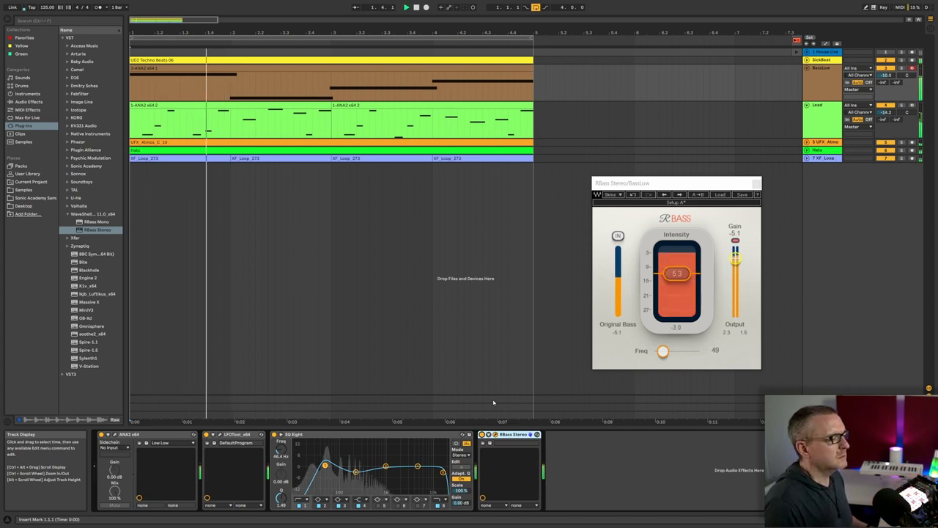
- Raise the BassLow RBass frequency to 160 while the bass plays
key(space)
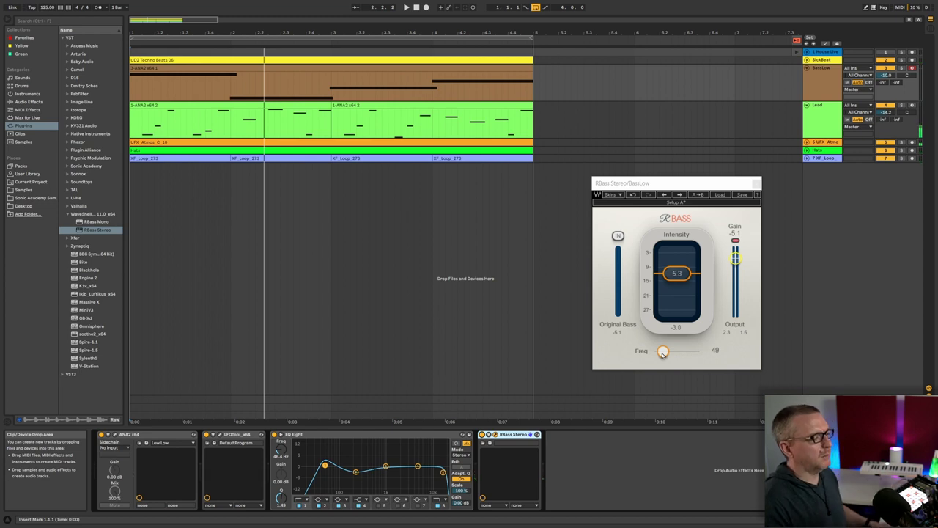
key(space)
drag(662, 352, 689, 351)
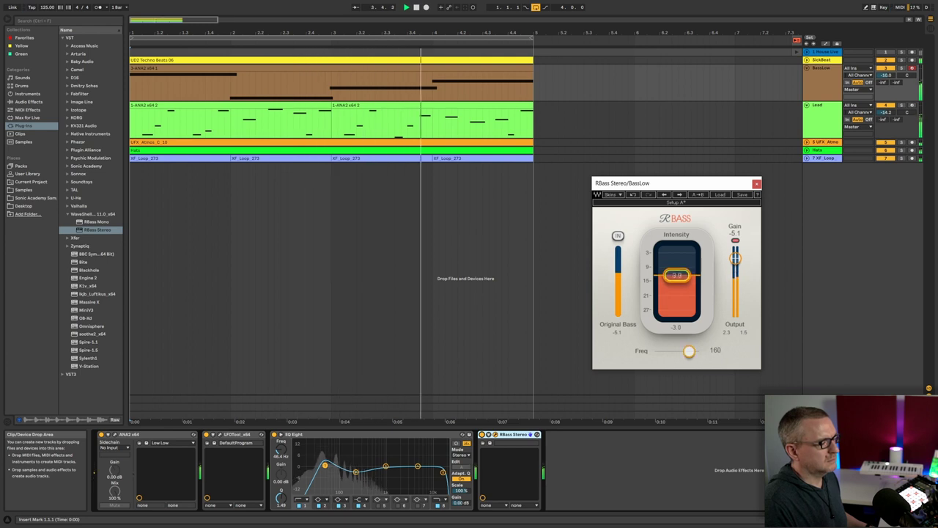
click(482, 435)
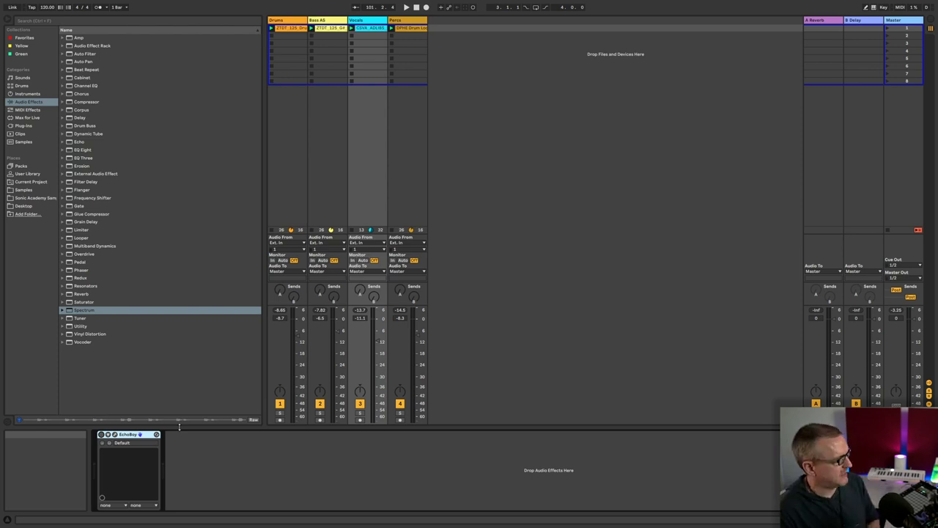
- Show the EchoBoy plug-in window from the Vocals track's device chain
click(114, 435)
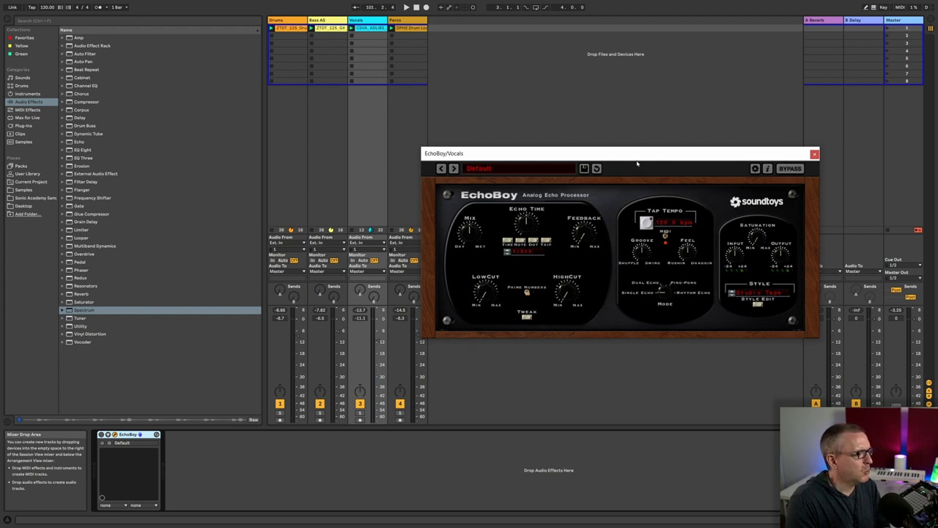
- Set EchoBoy to Rhythm Echo mode and turn up its saturation, keeping Studio Tape
drag(638, 158, 475, 151)
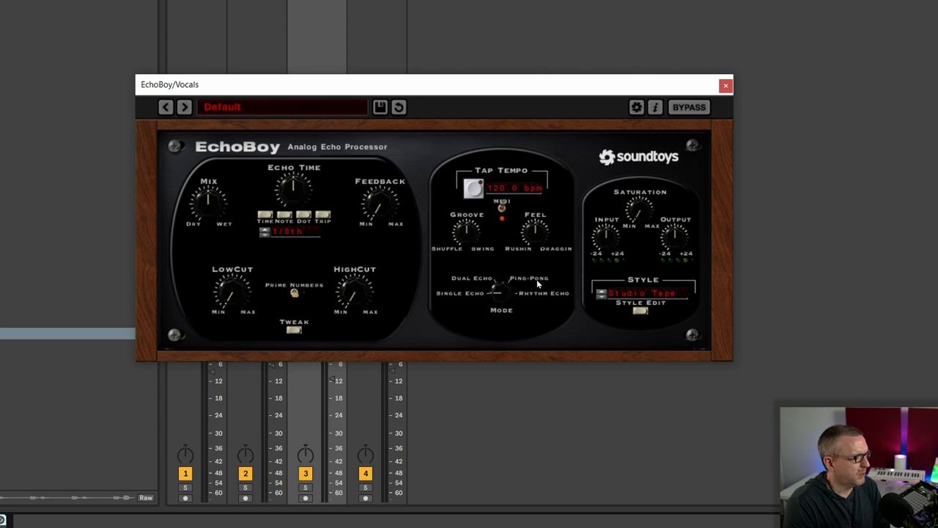
click(505, 291)
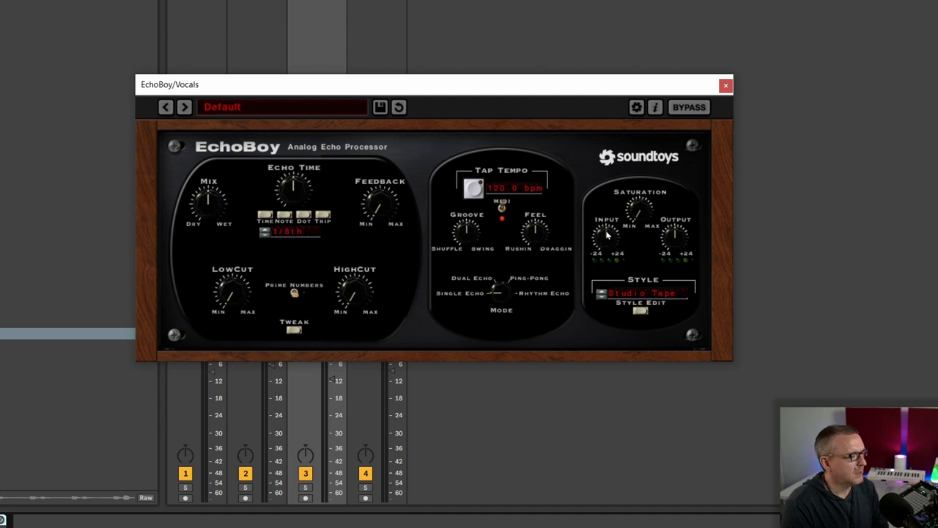
mouse_move(640, 211)
mouse_down()
mouse_move(621, 82)
mouse_move(642, 212)
mouse_up()
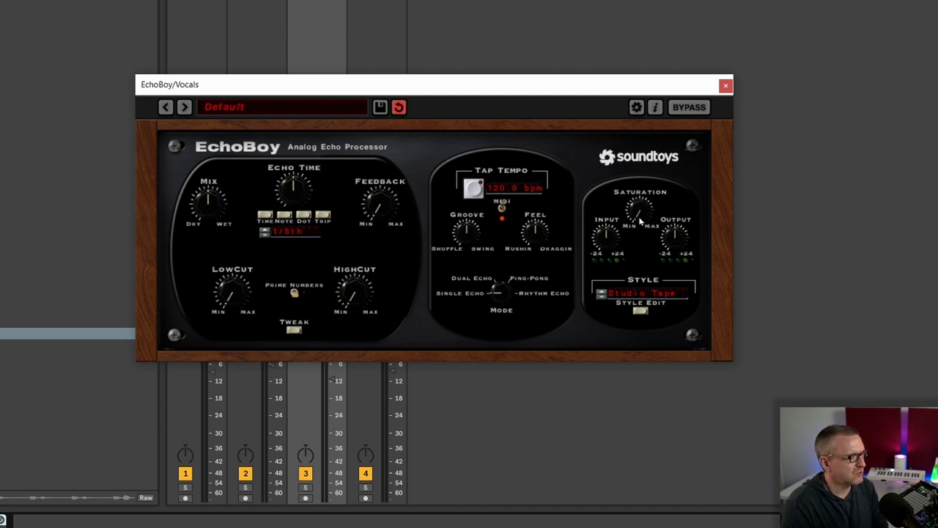
click(645, 295)
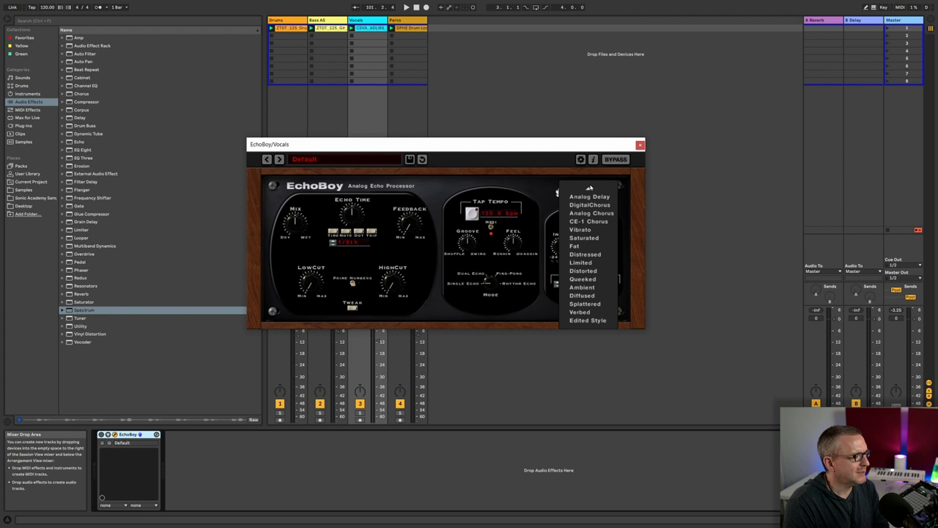
- Change EchoBoy's echo style from Studio Tape to Shortwave using Style Edit
click(623, 167)
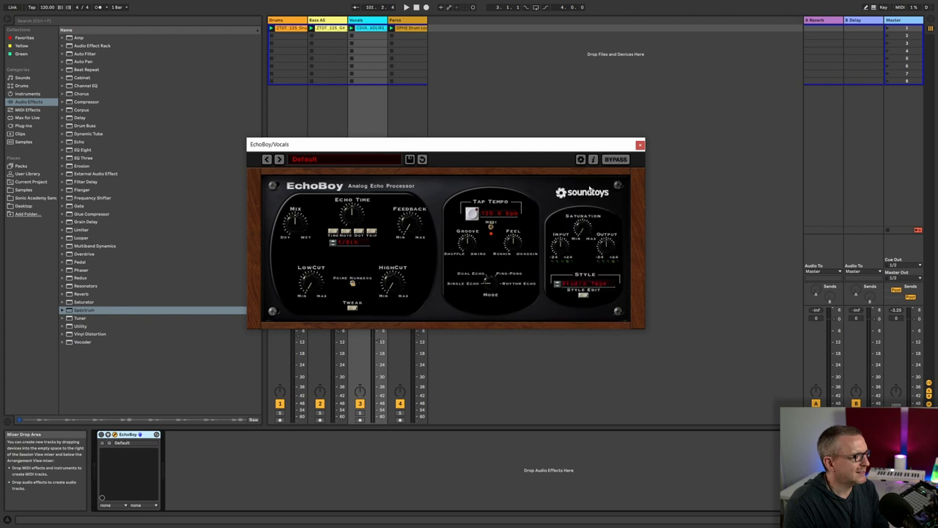
drag(539, 145, 678, 116)
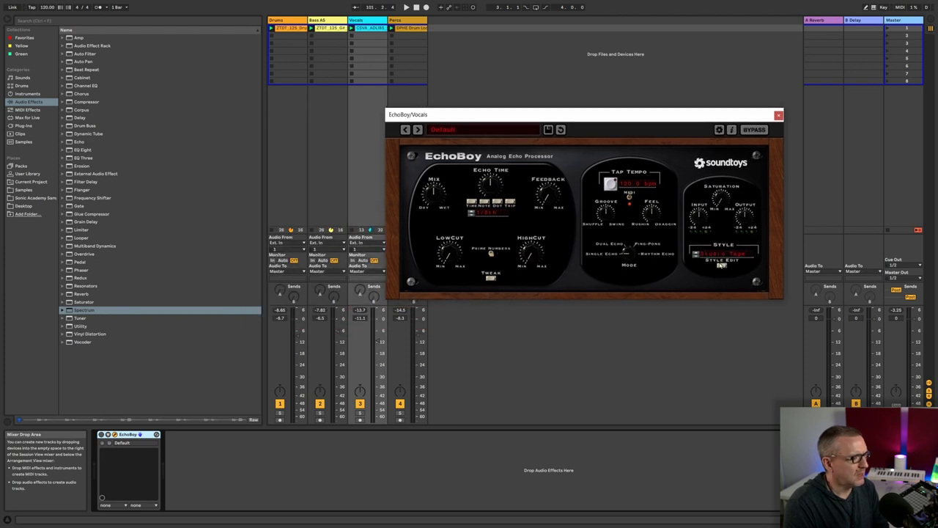
click(722, 267)
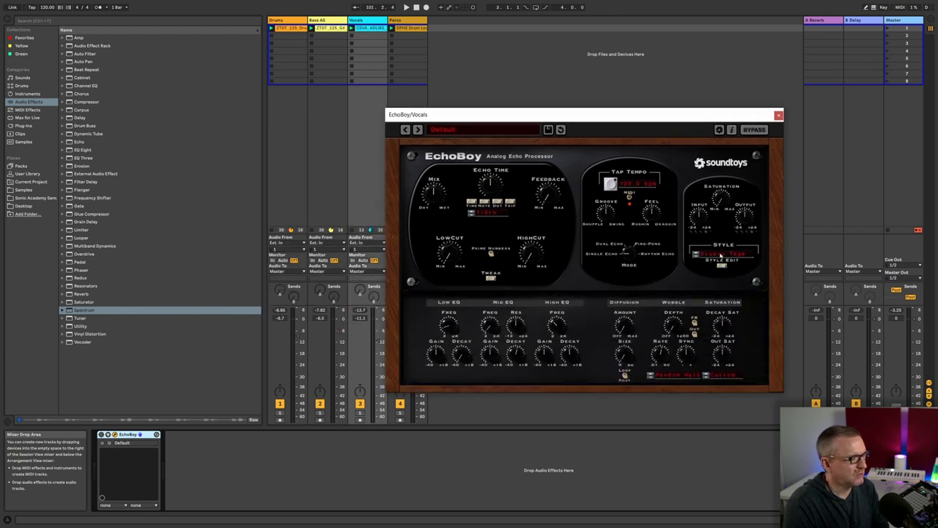
click(720, 256)
click(720, 274)
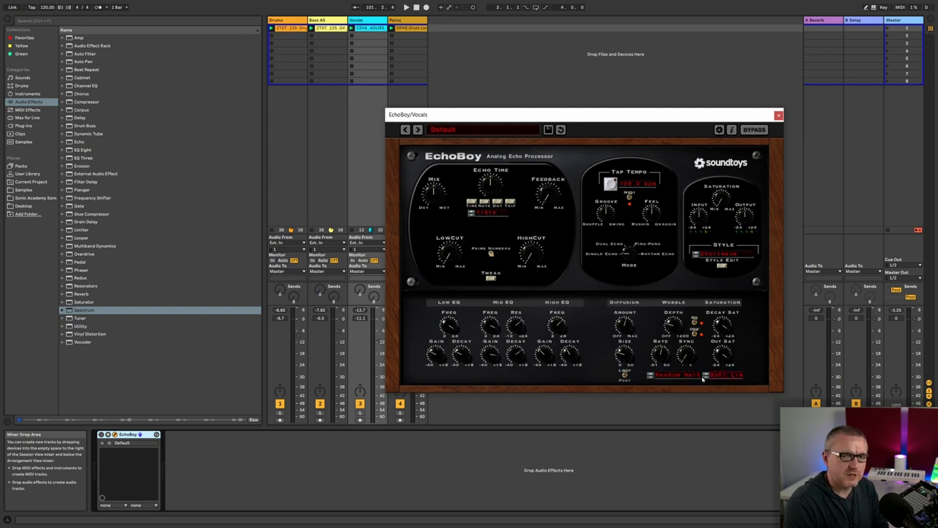
click(722, 265)
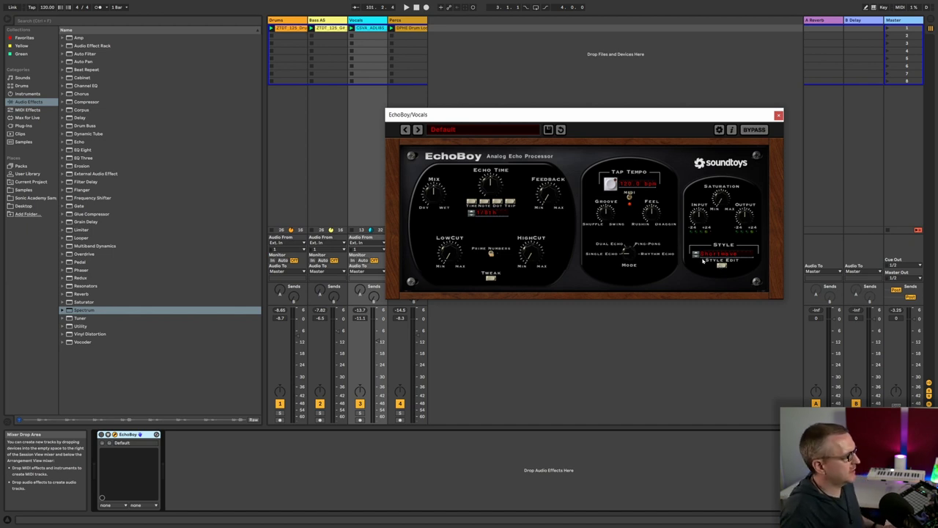
drag(571, 115, 649, 111)
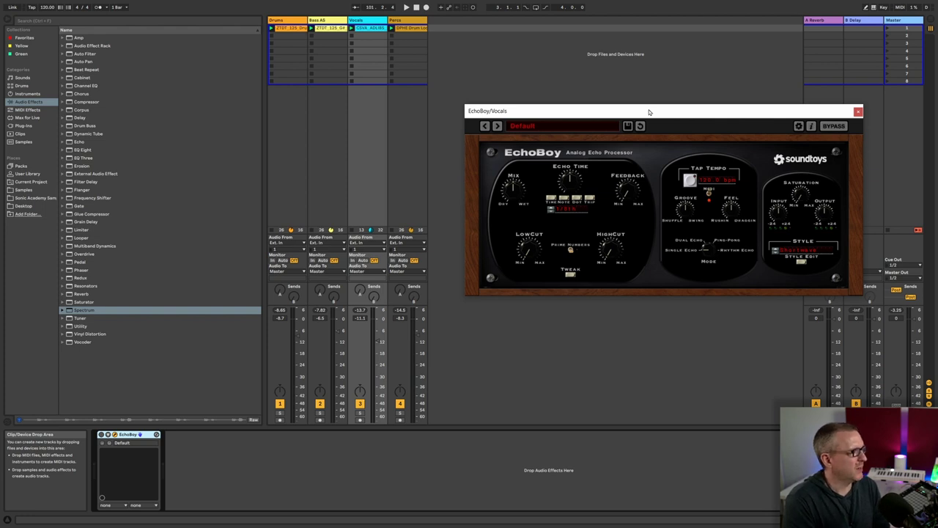
- Play the set with vocals through EchoBoy, browsing presets but keeping Default
key(space)
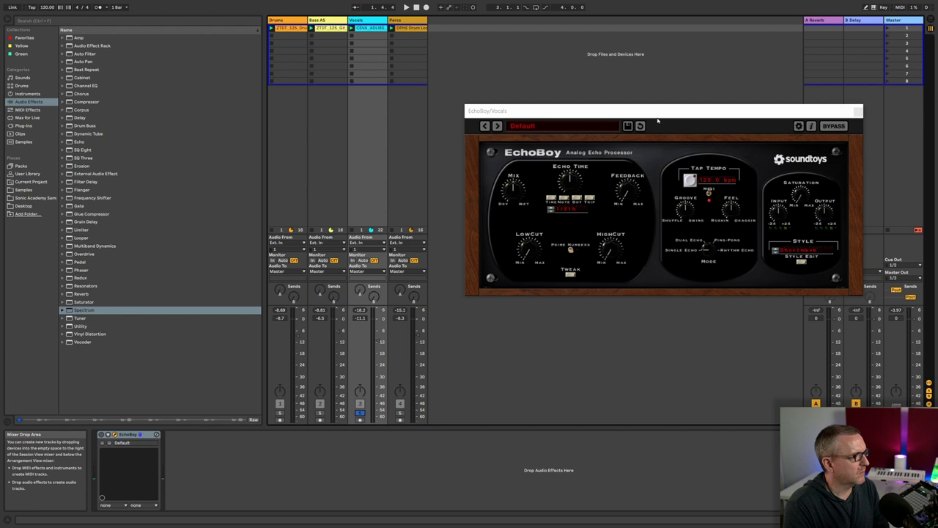
drag(664, 115, 639, 100)
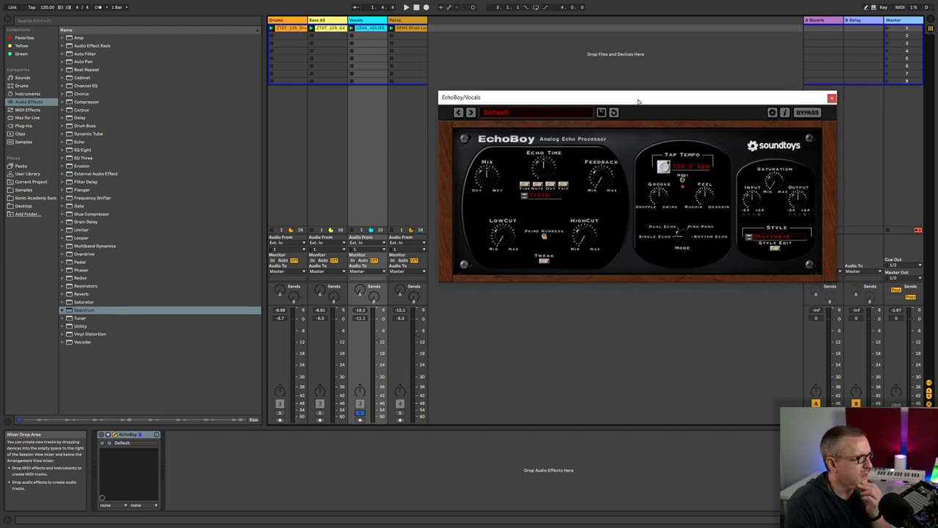
click(511, 113)
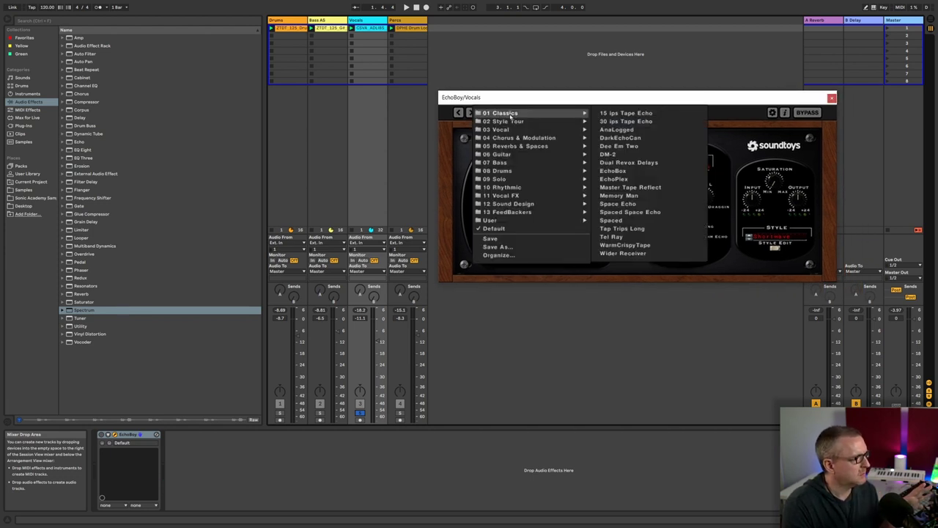
mouse_move(516, 142)
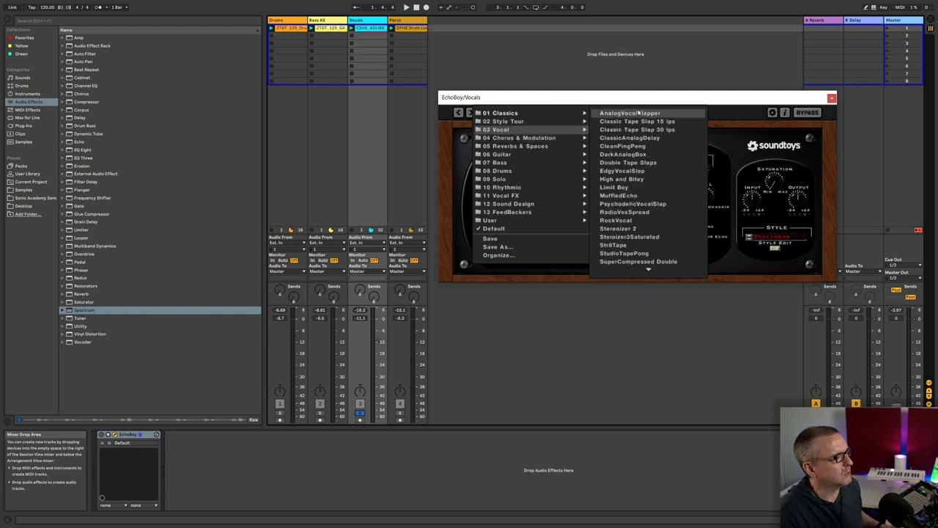
click(638, 113)
key(space)
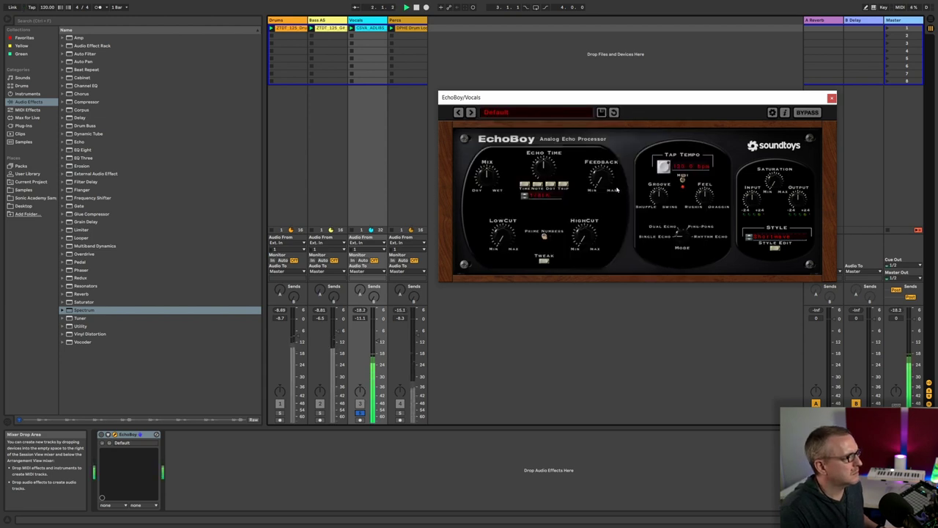
click(422, 365)
key(space)
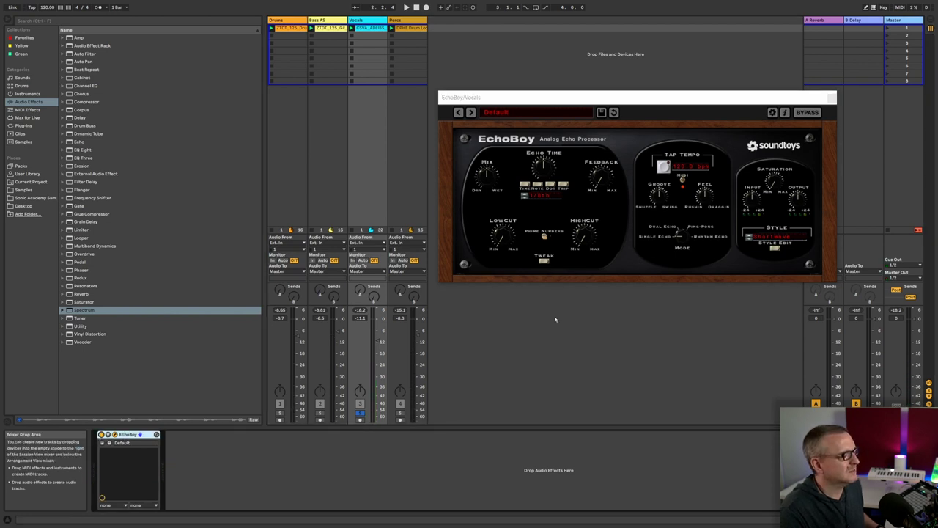
key(space)
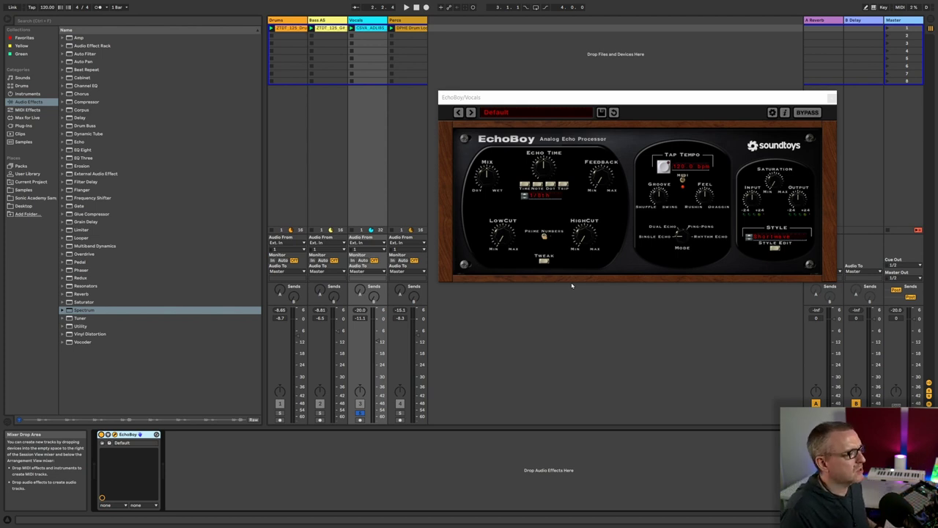
key(space)
click(495, 170)
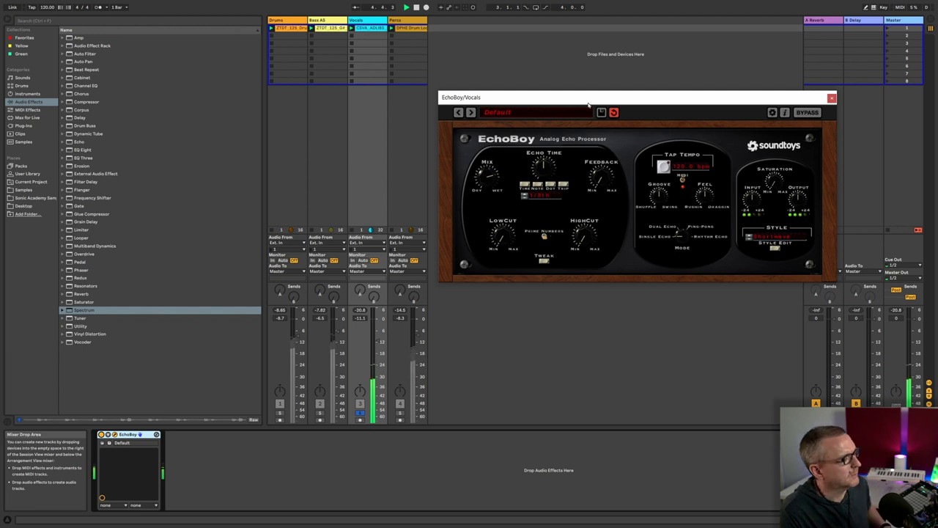
- Load the 03 Vocal > Classic Tape Slap 15 ips preset into EchoBoy and play it
click(585, 111)
mouse_move(523, 131)
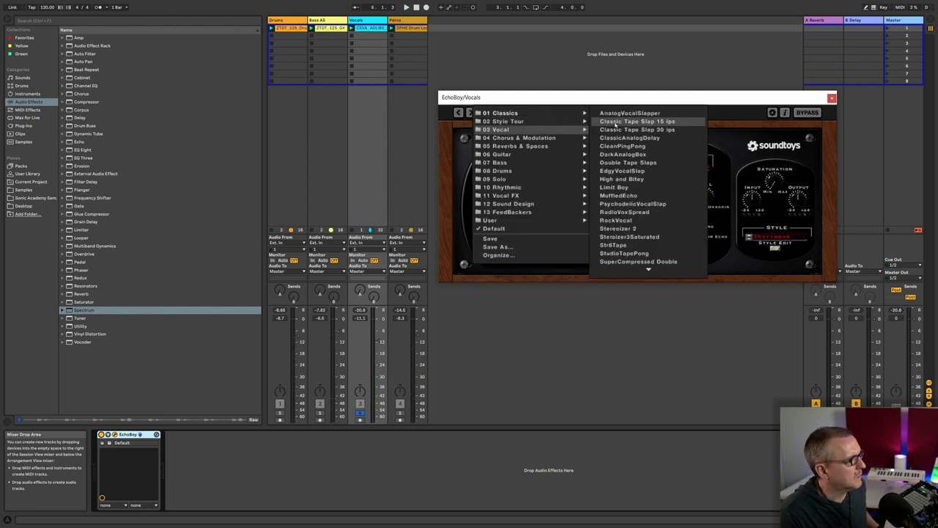
click(614, 122)
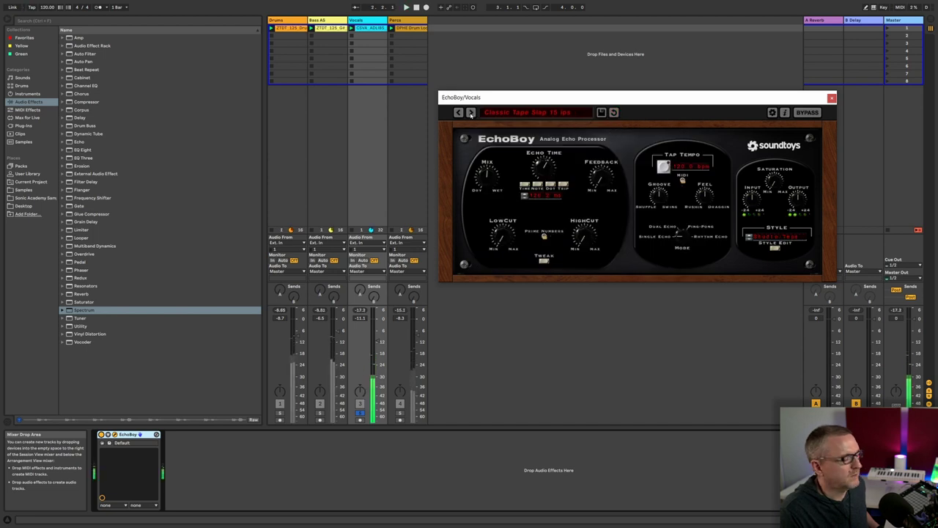
key(space)
- Step forward to the ClassicAnalogDelay preset, adjust Mix, and set Mode to Ping-Pong
click(471, 112)
click(472, 113)
drag(494, 170, 494, 167)
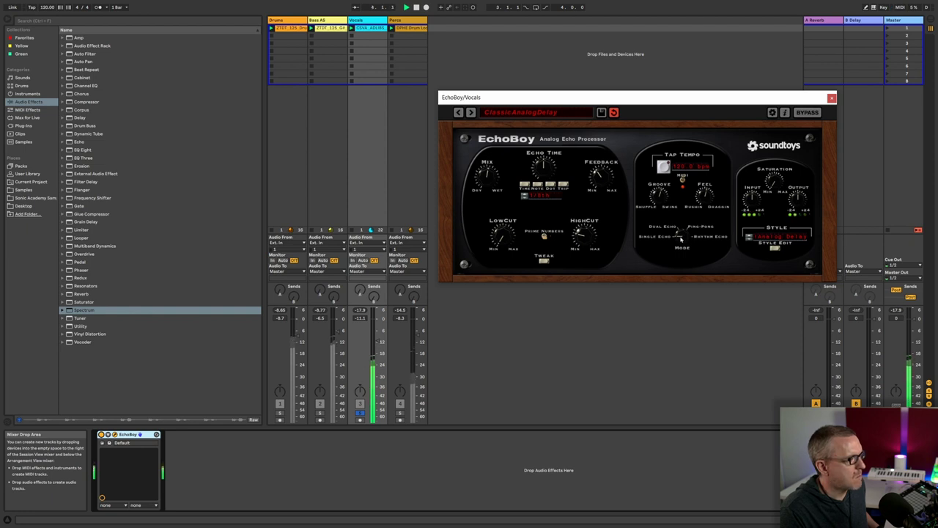
click(682, 236)
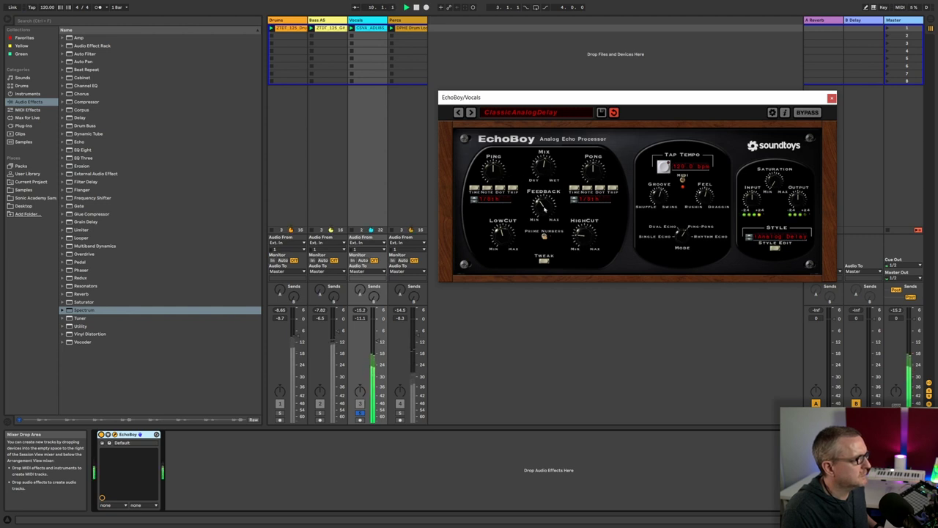
- Load the 13 FeedBackers > BucketBrigade Duel preset into the Vocals EchoBoy and play it
click(538, 112)
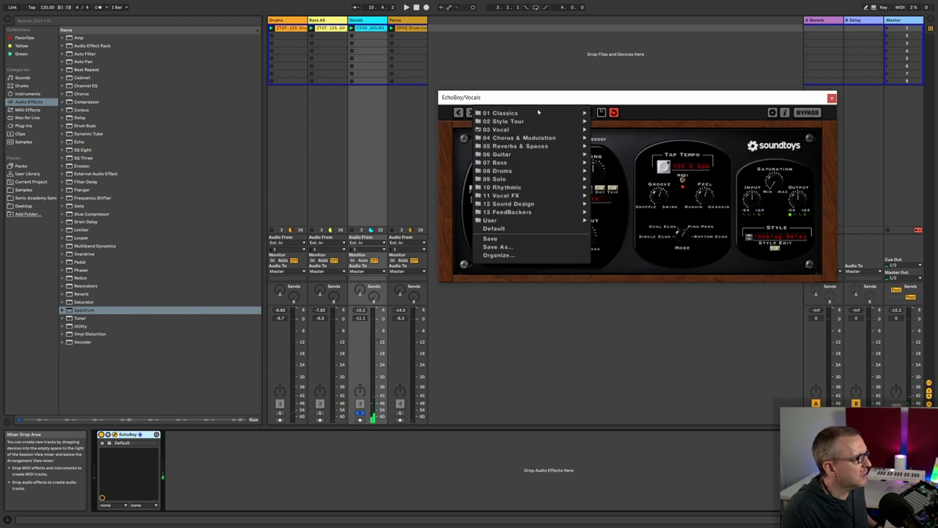
mouse_move(539, 113)
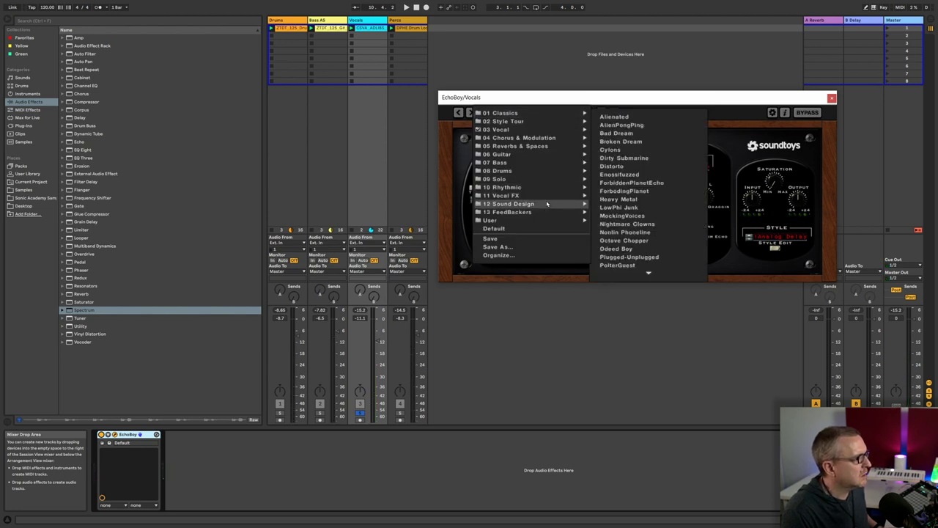
mouse_move(542, 204)
mouse_move(577, 212)
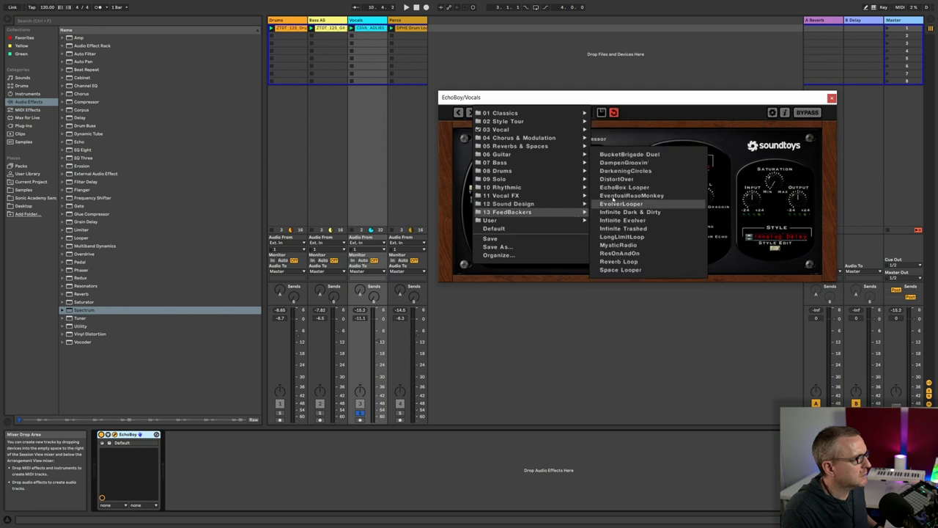
click(622, 154)
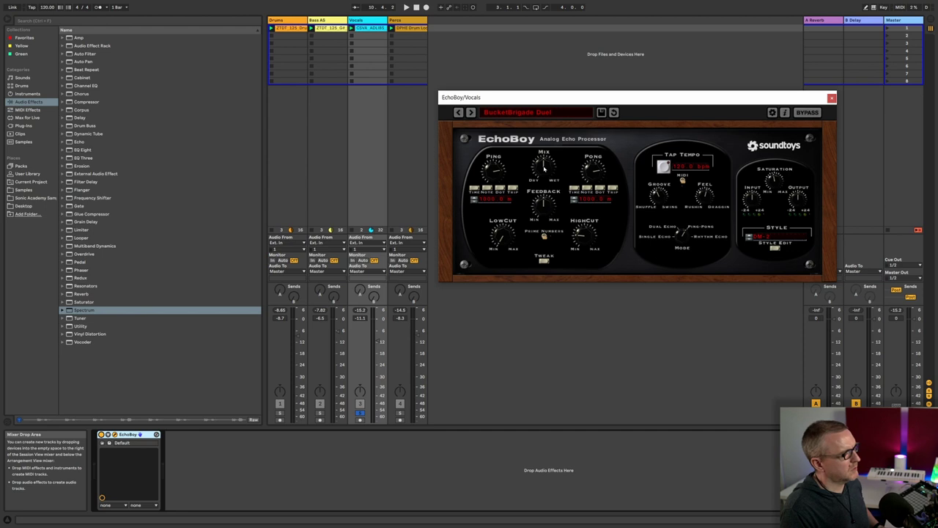
key(space)
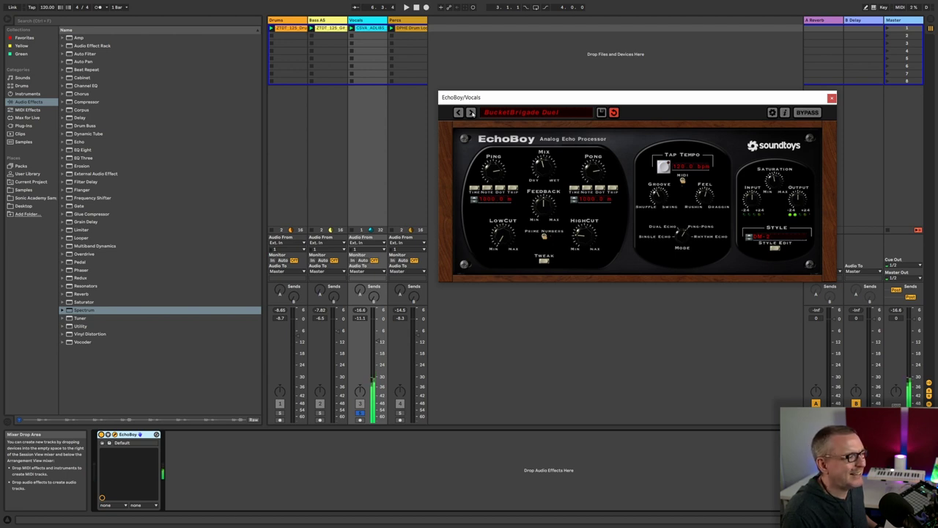
- Browse past DampenGroovin, DarkeningCircles and DistortOver, then load 11 Vocal FX > PopStarRadioEcho
click(471, 112)
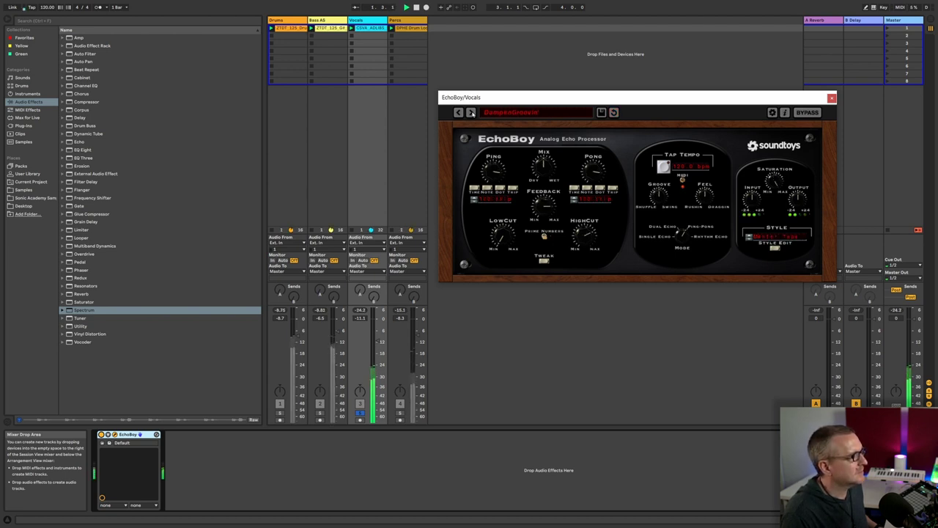
click(471, 112)
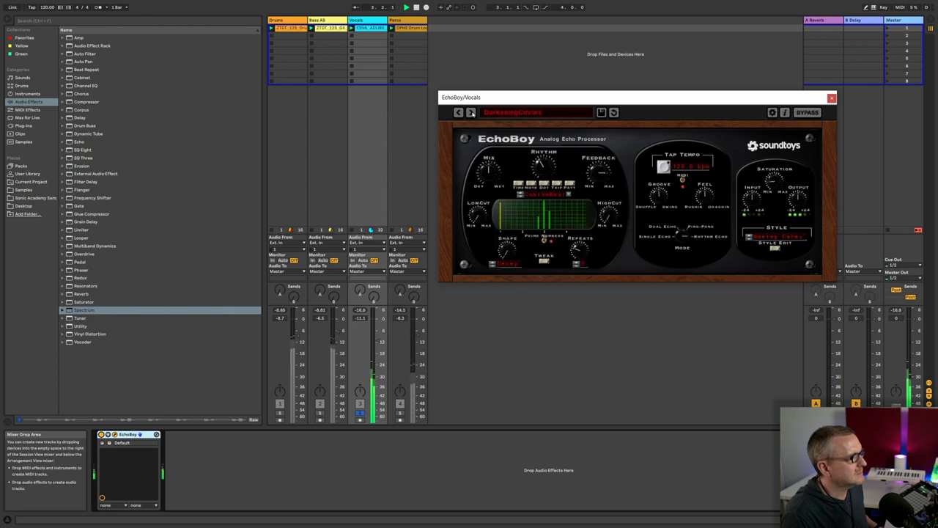
click(471, 112)
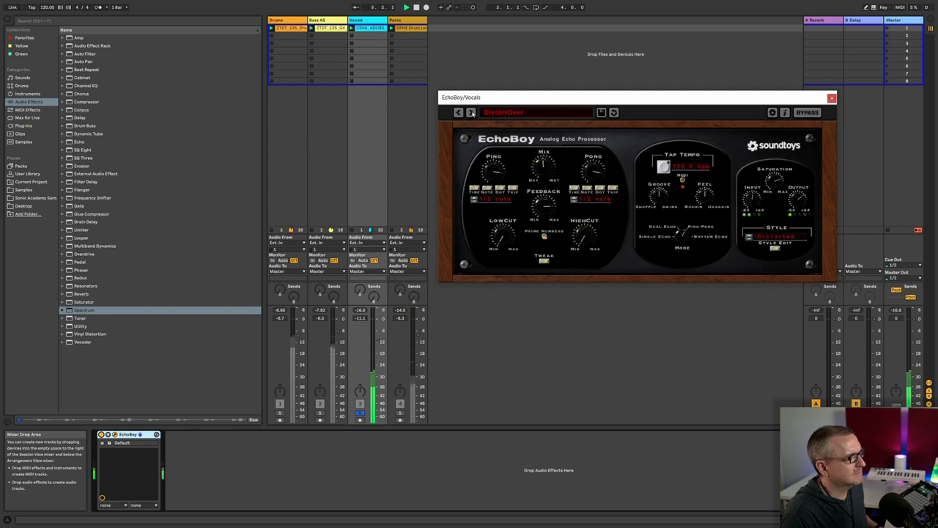
click(510, 112)
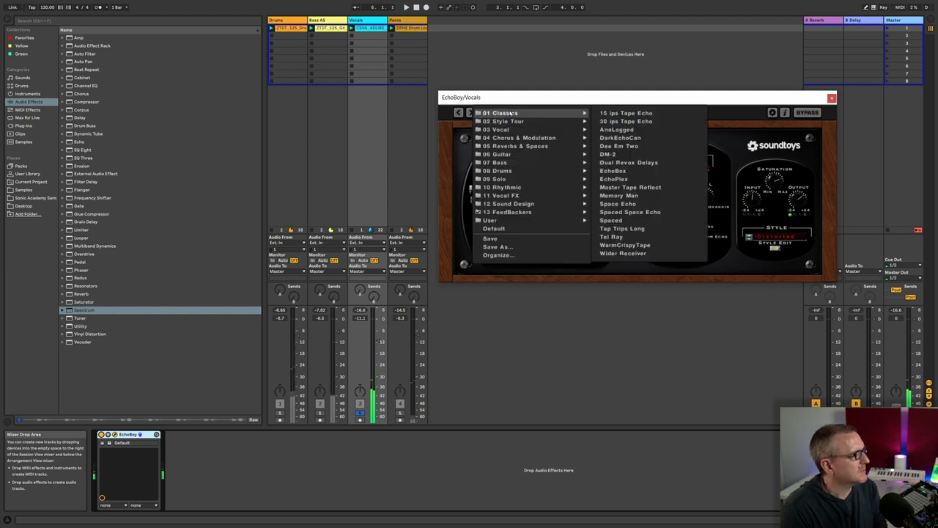
mouse_move(517, 196)
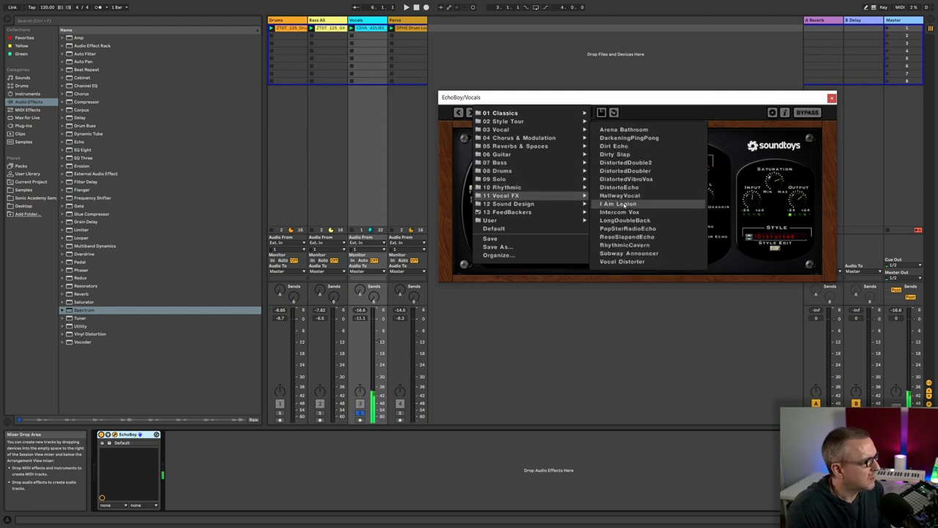
click(627, 228)
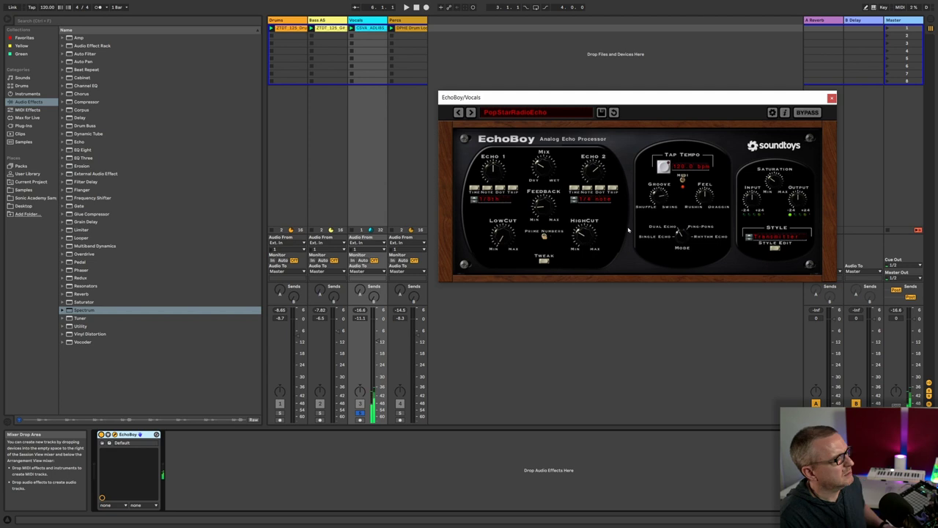
- Audition the preset, adjust the EchoBoy mix and switch its mode from Dual Echo to Ping-Pong
key(space)
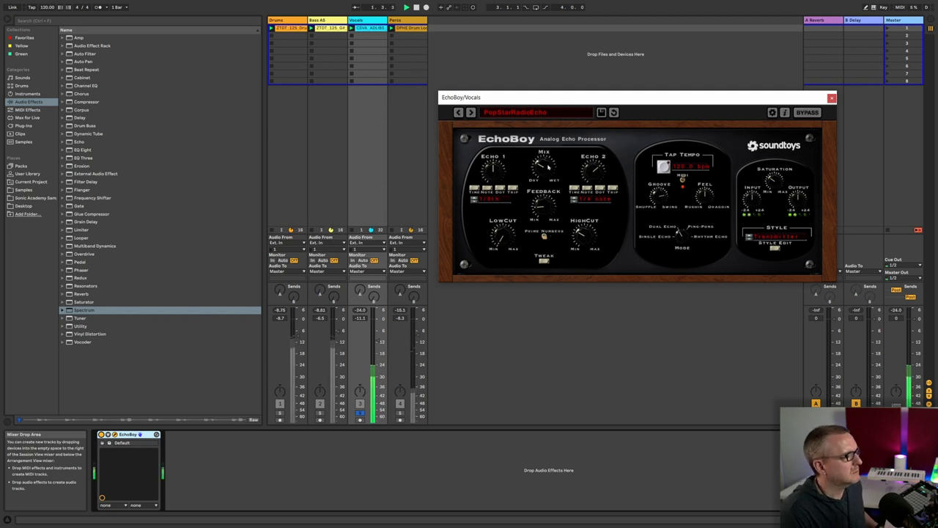
drag(548, 166, 545, 147)
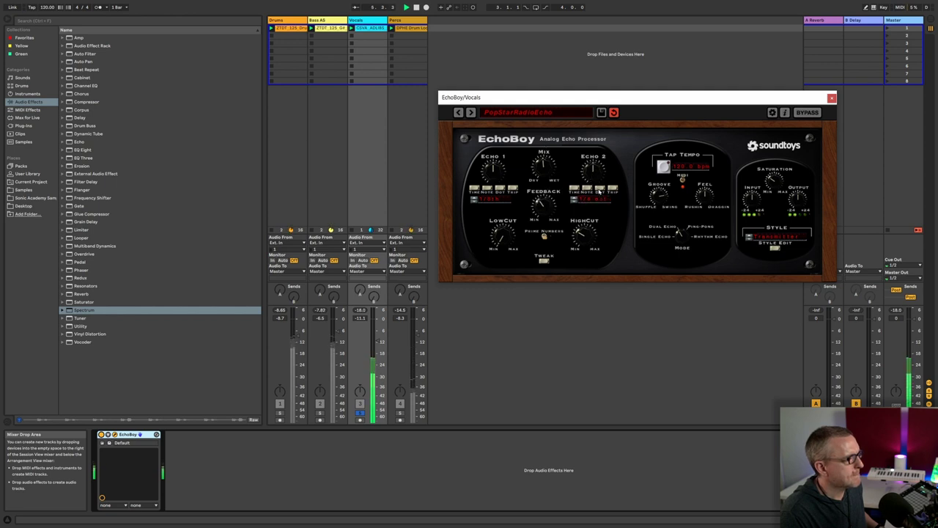
drag(681, 236, 681, 216)
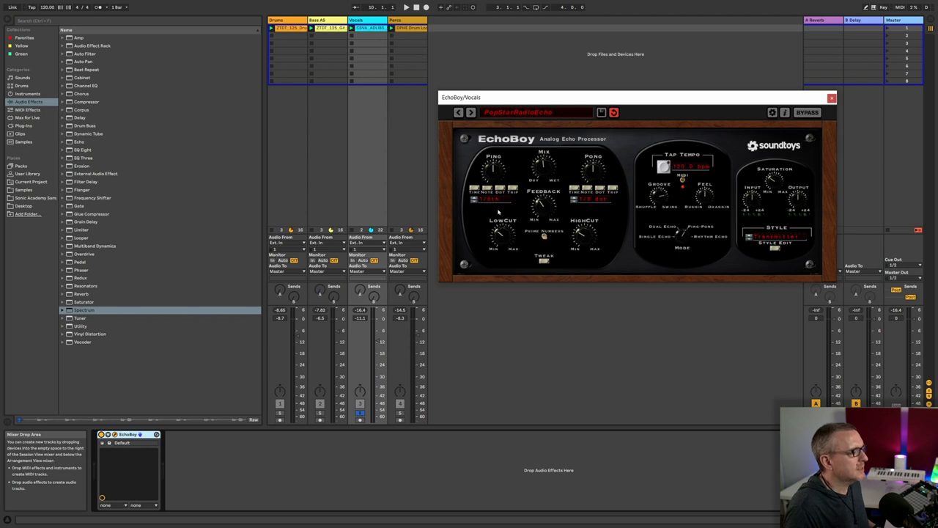
key(space)
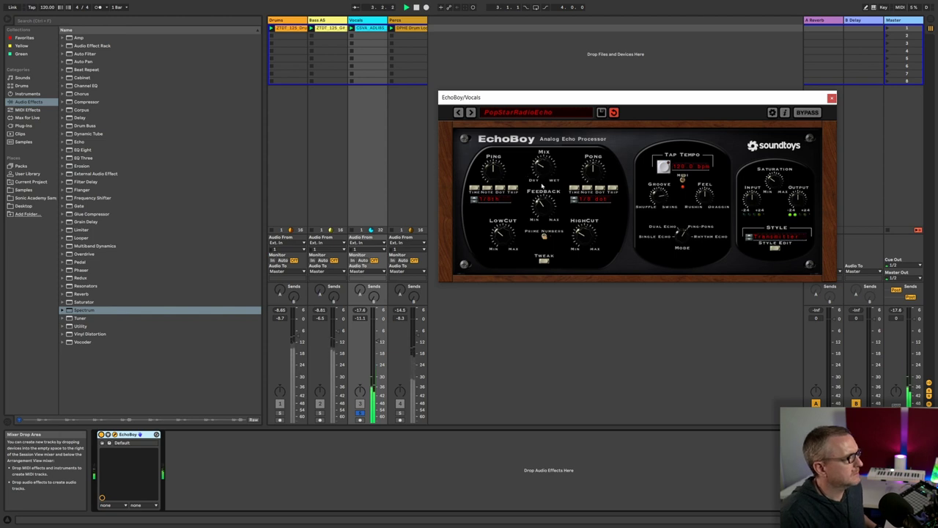
click(469, 344)
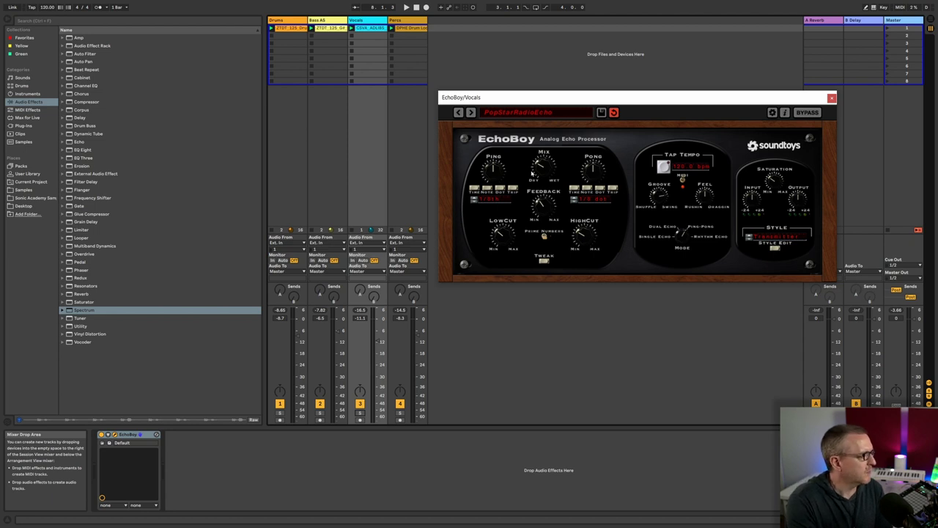
- Solo Percs, close the Vocals EchoBoy window and open the Percs EchoBoy Jr. window
click(403, 19)
click(400, 413)
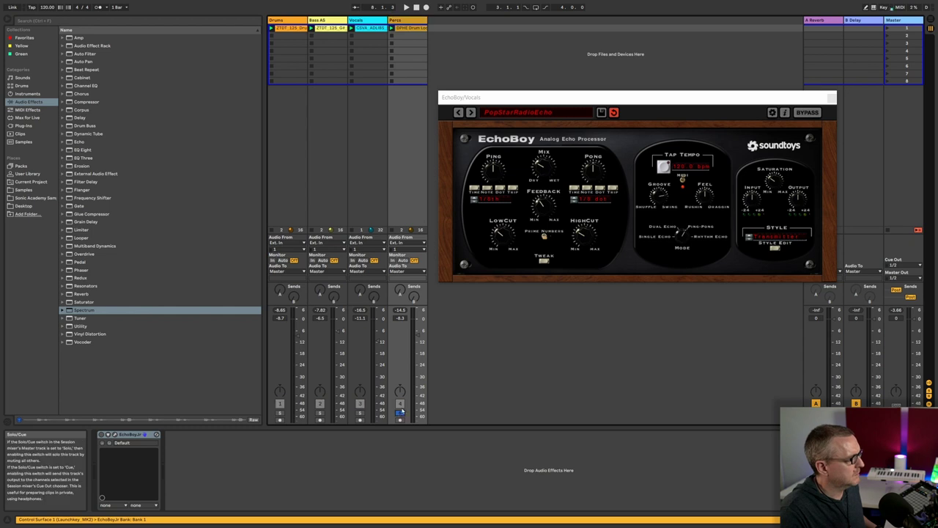
click(831, 96)
key(space)
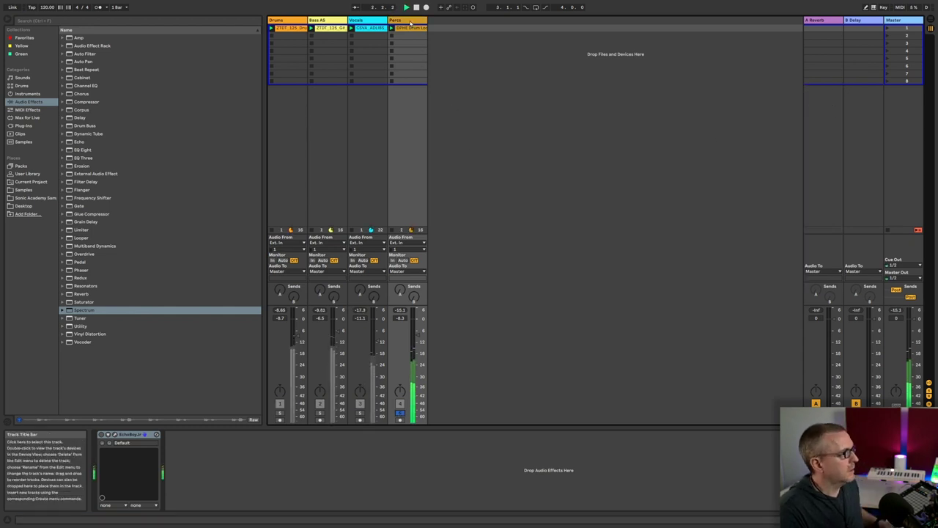
click(411, 21)
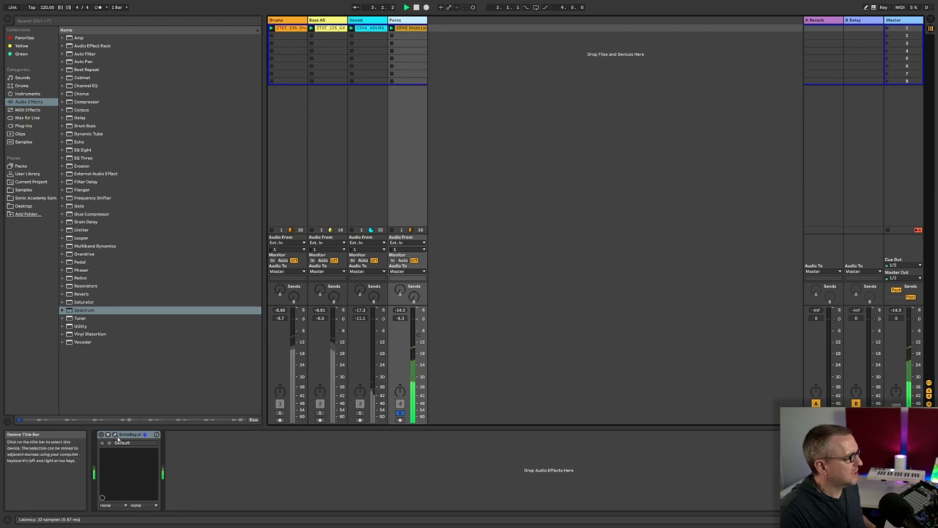
click(115, 435)
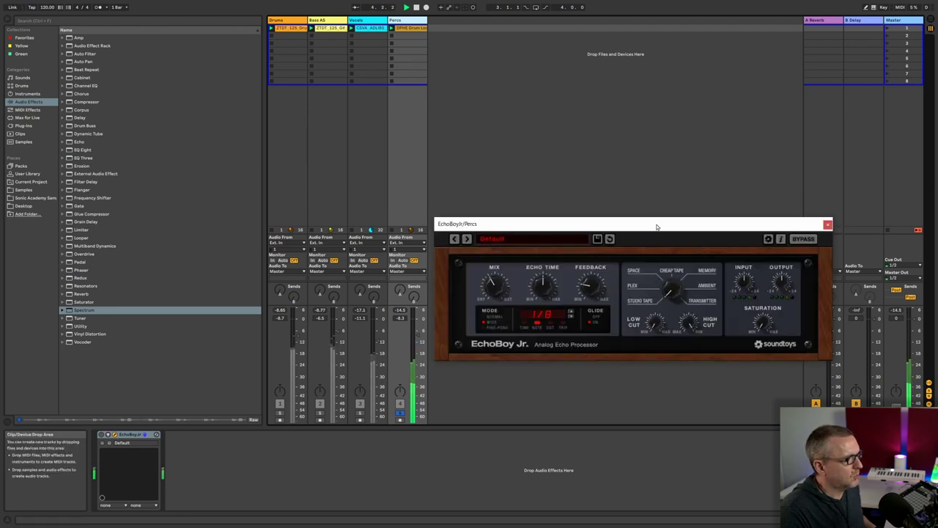
- Position the EchoBoy Jr. window over the mixer and audition Percs on the Default 1/8 echo
drag(656, 225, 649, 142)
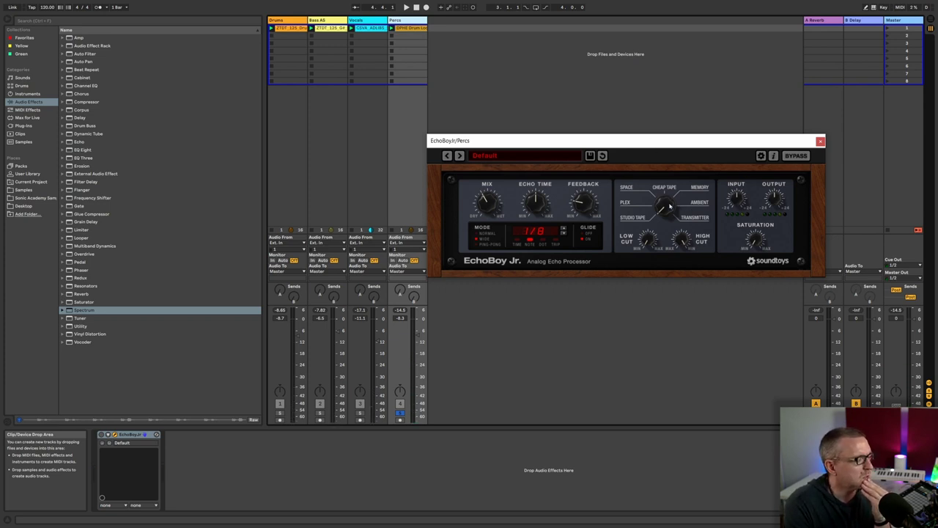
drag(659, 147, 698, 137)
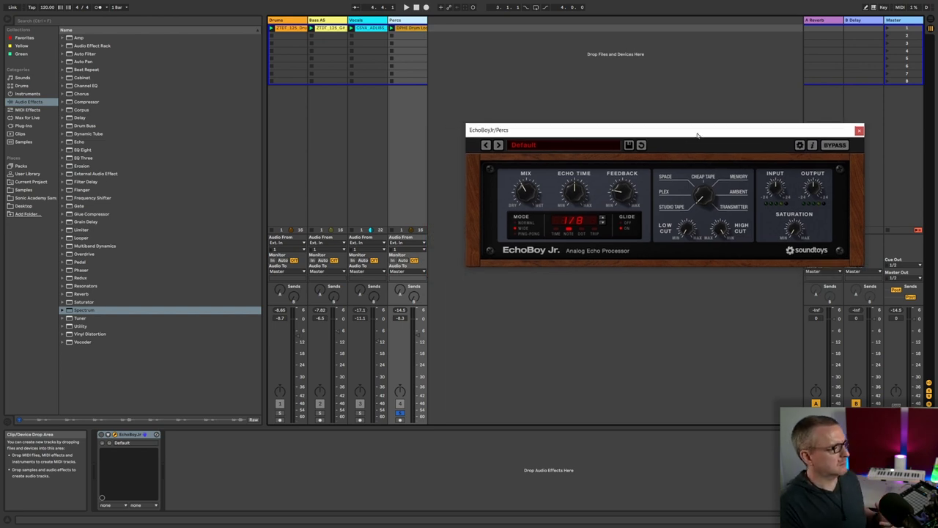
key(space)
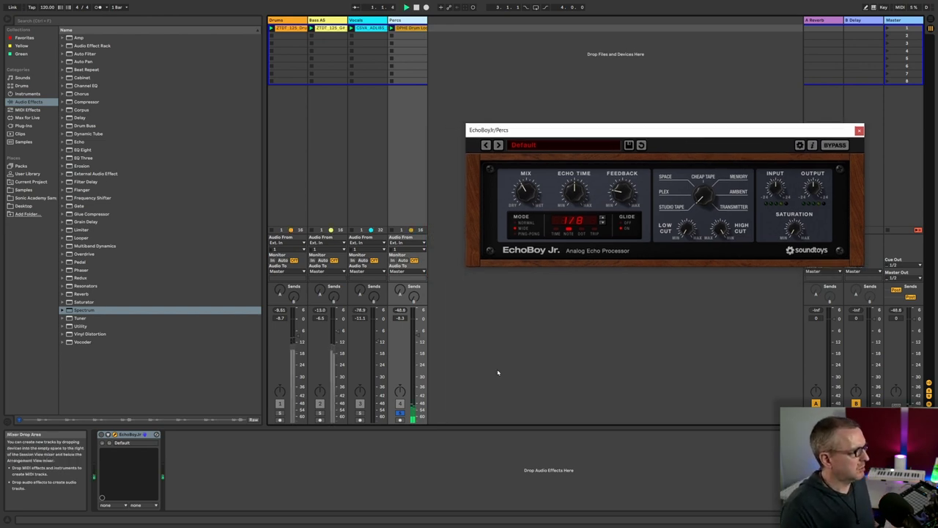
key(space)
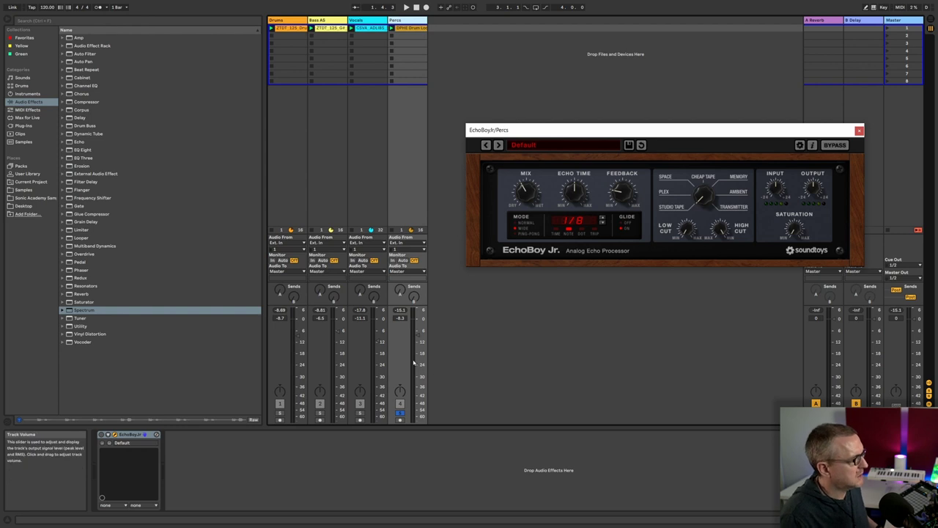
click(139, 477)
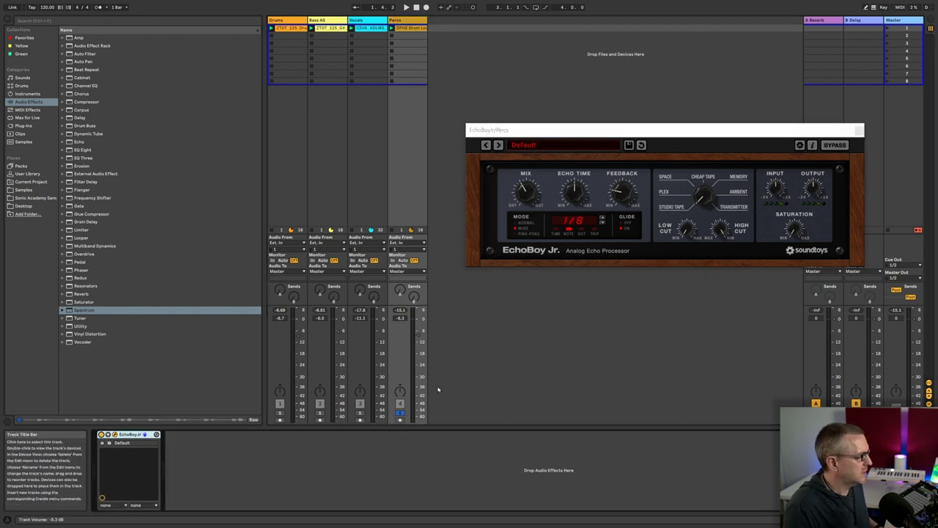
drag(672, 135, 643, 130)
key(space)
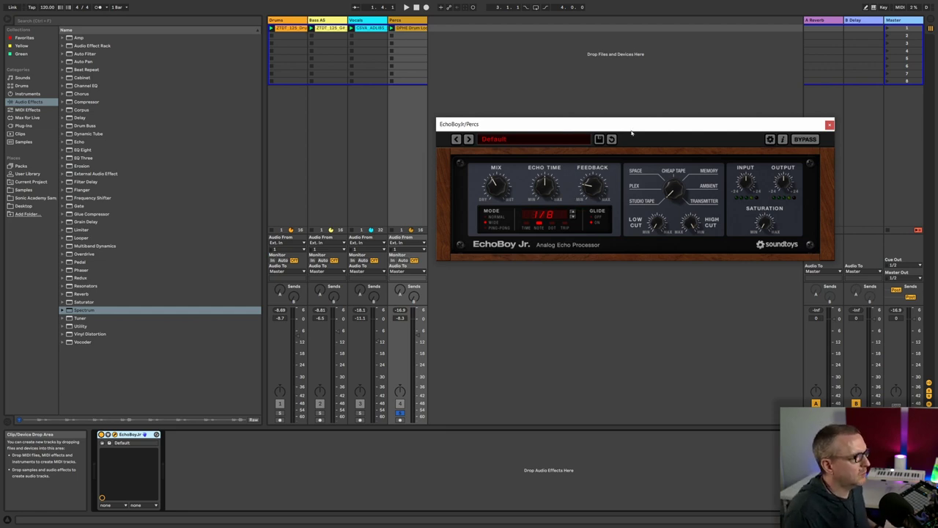
drag(643, 124, 599, 124)
key(space)
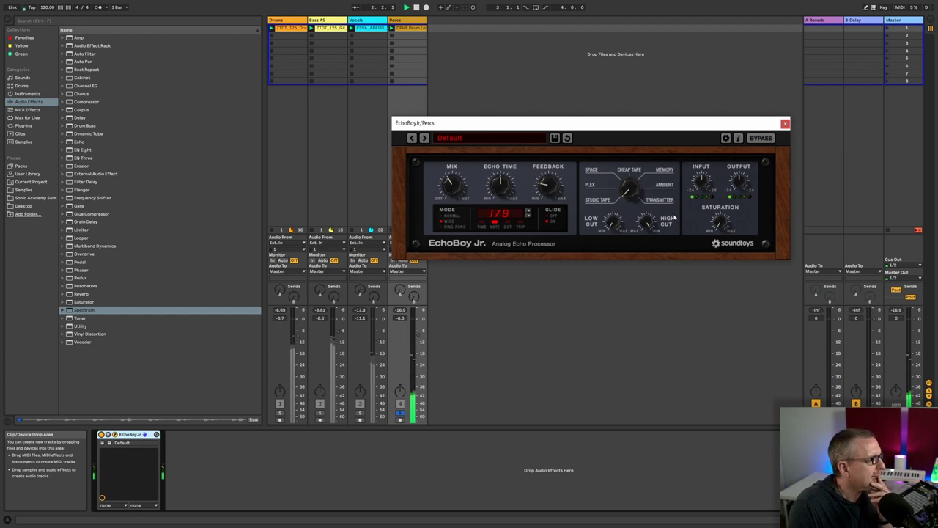
- Set EchoBoy Jr. to Ping-Pong mode, Cheap Tape style and a dotted 1/8 echo time
click(441, 229)
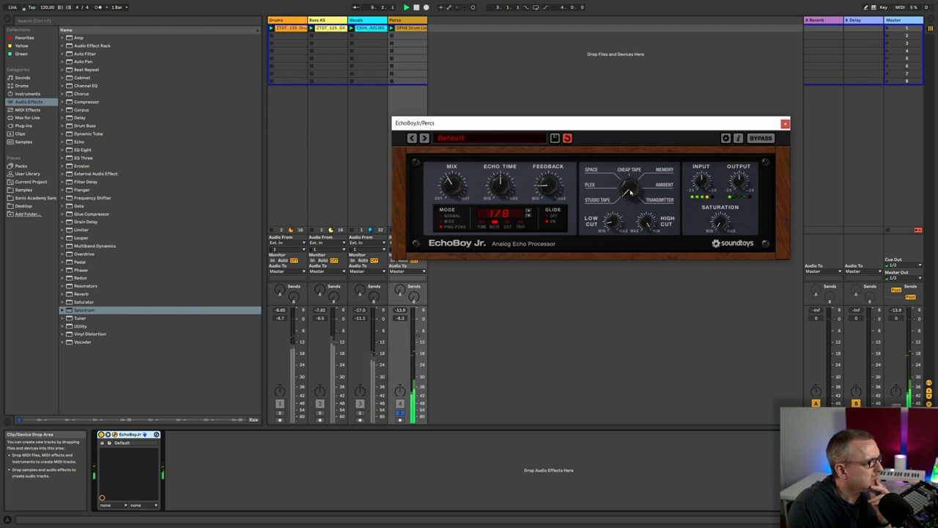
drag(630, 192, 627, 176)
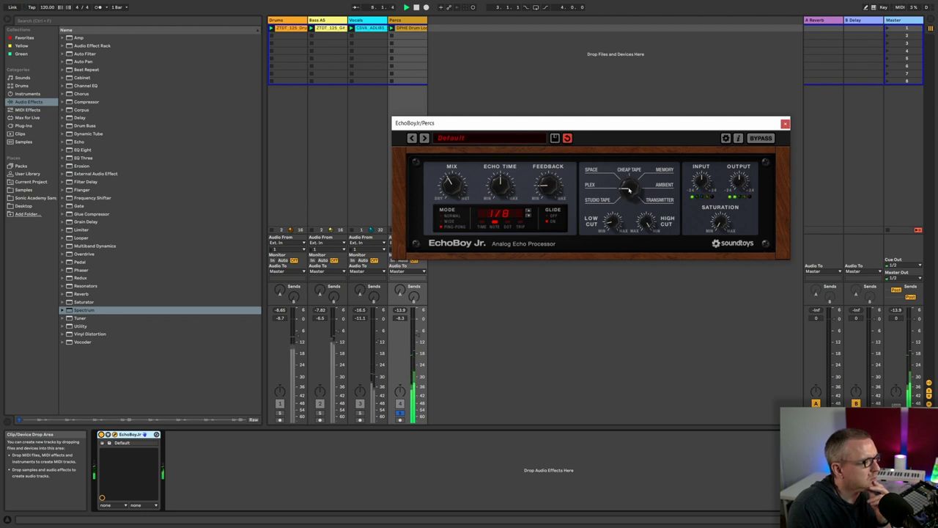
drag(629, 189, 627, 182)
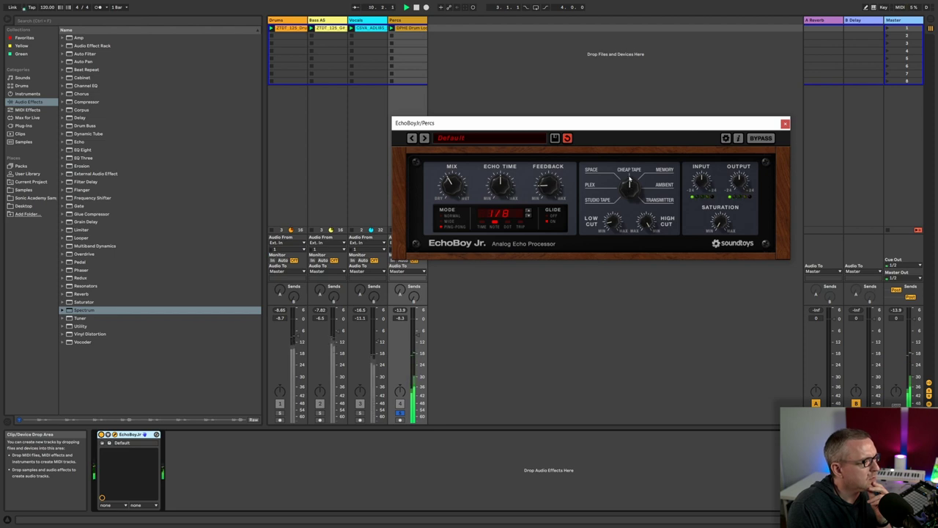
drag(629, 190, 631, 184)
drag(628, 185, 630, 183)
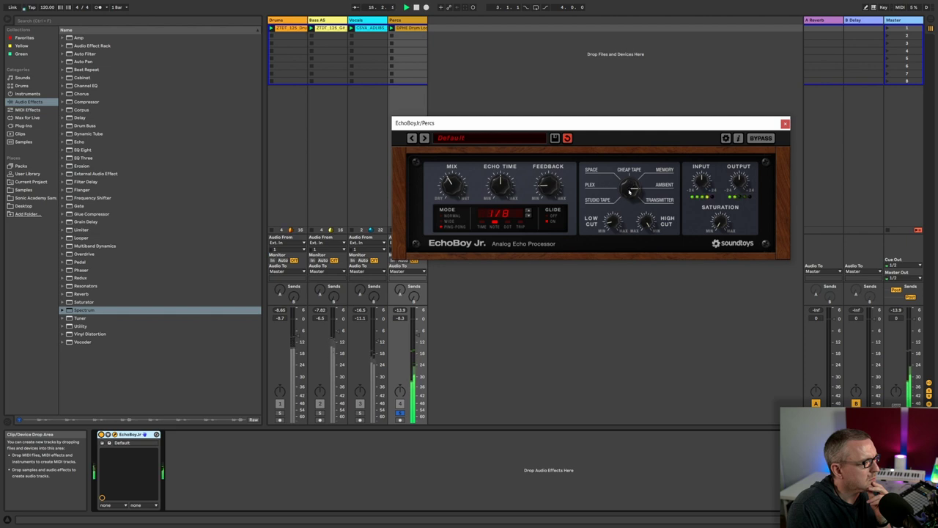
drag(632, 190, 629, 184)
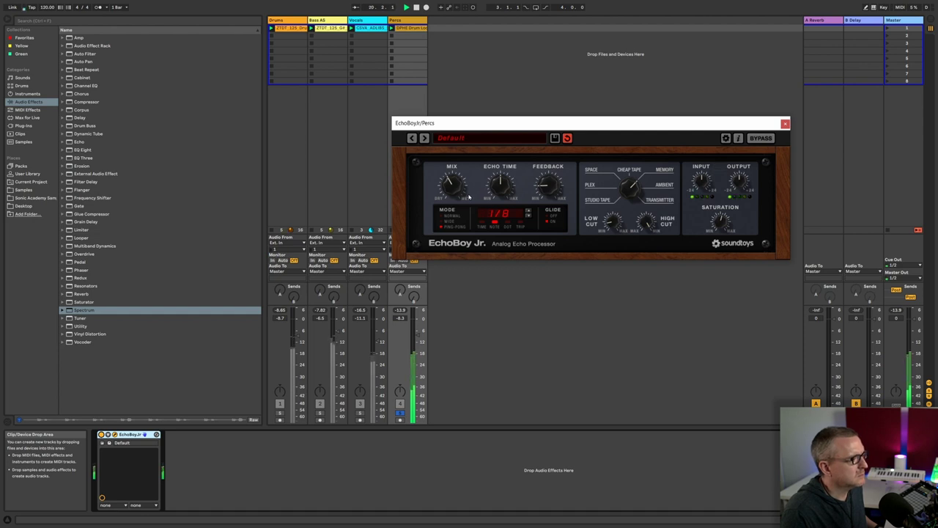
click(506, 228)
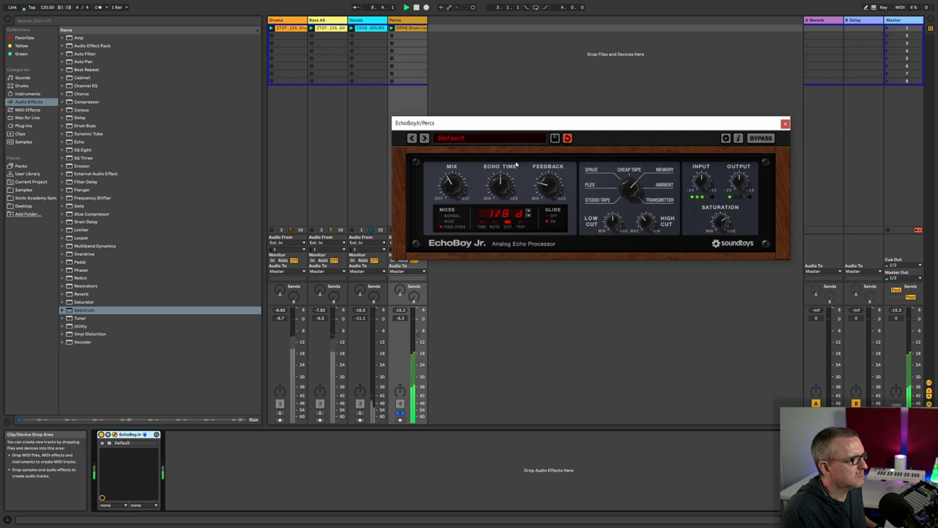
- Lower the EchoBoy Jr. mix slightly and insert an EQ Eight before it
drag(459, 189, 454, 197)
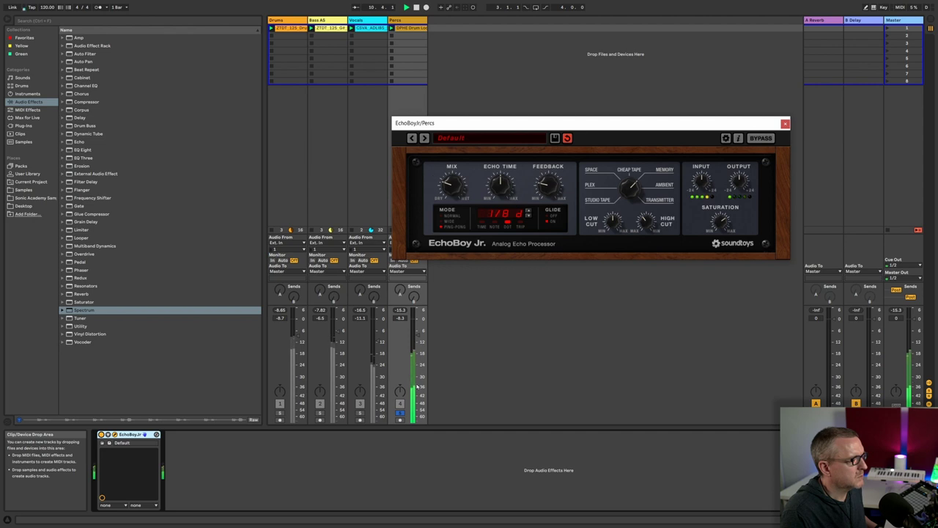
click(101, 434)
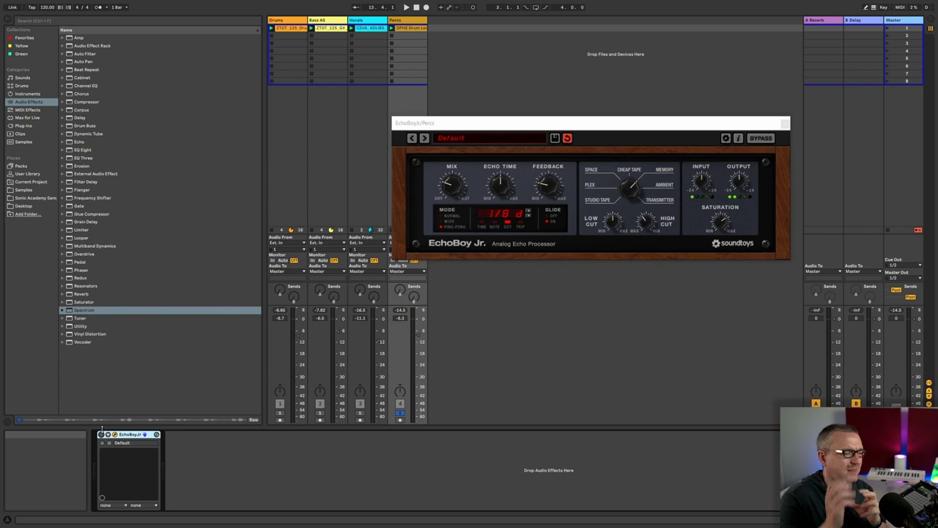
drag(588, 124, 667, 125)
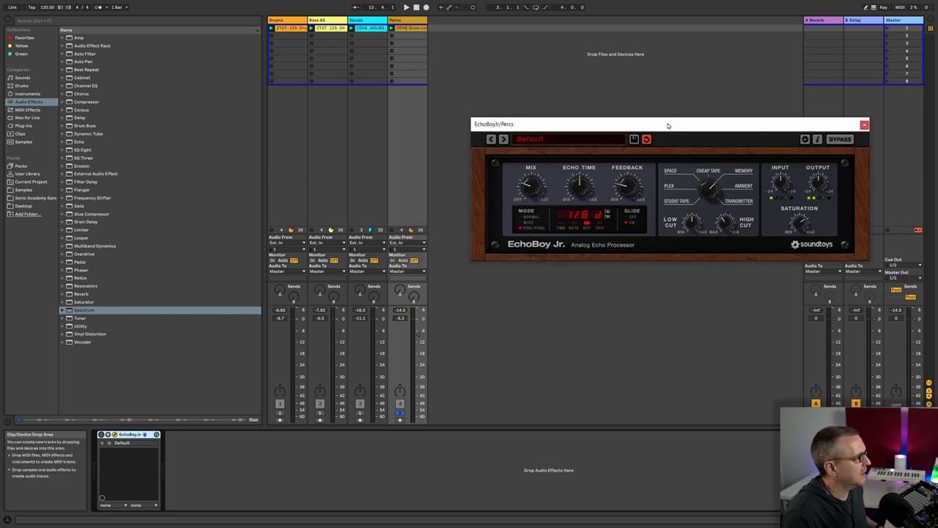
drag(82, 150, 105, 461)
- Set the first EQ Eight to cut below 116 Hz and above 8.81 kHz, comparing solo and mix
key(space)
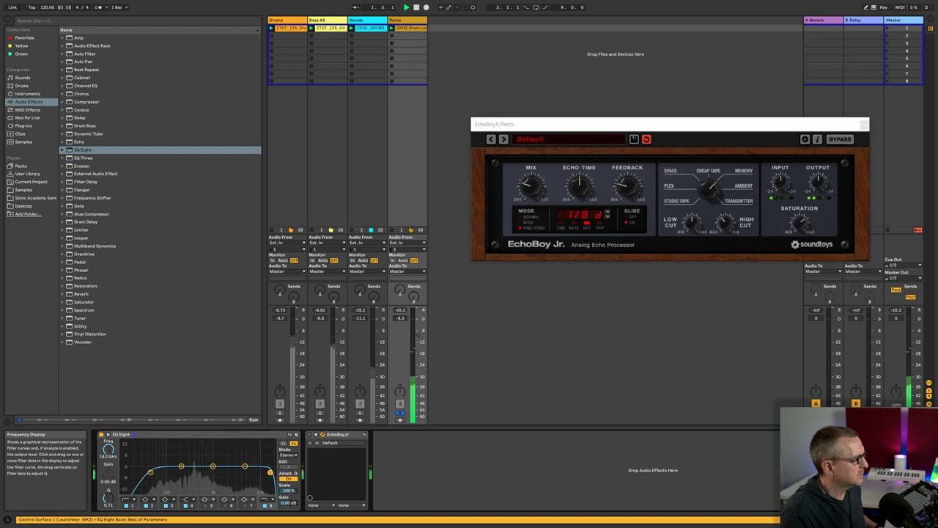
drag(269, 471, 250, 472)
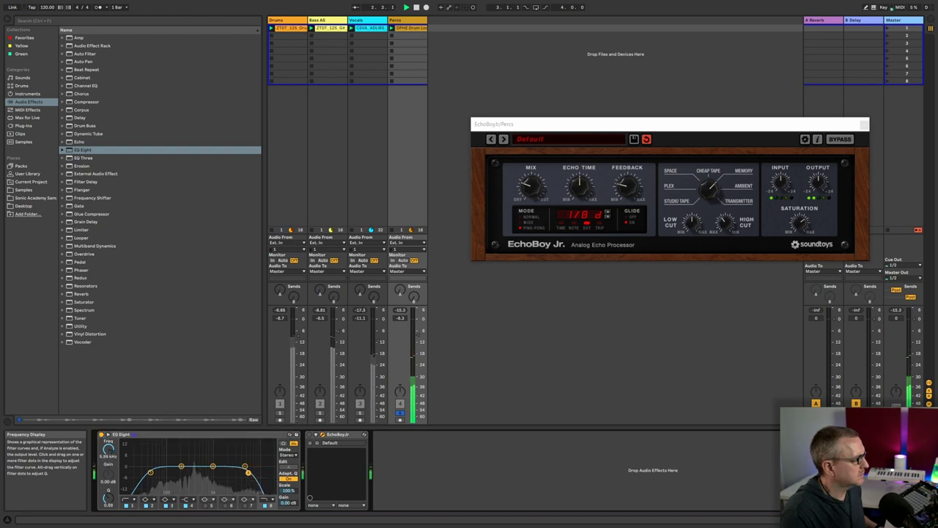
drag(150, 473, 171, 472)
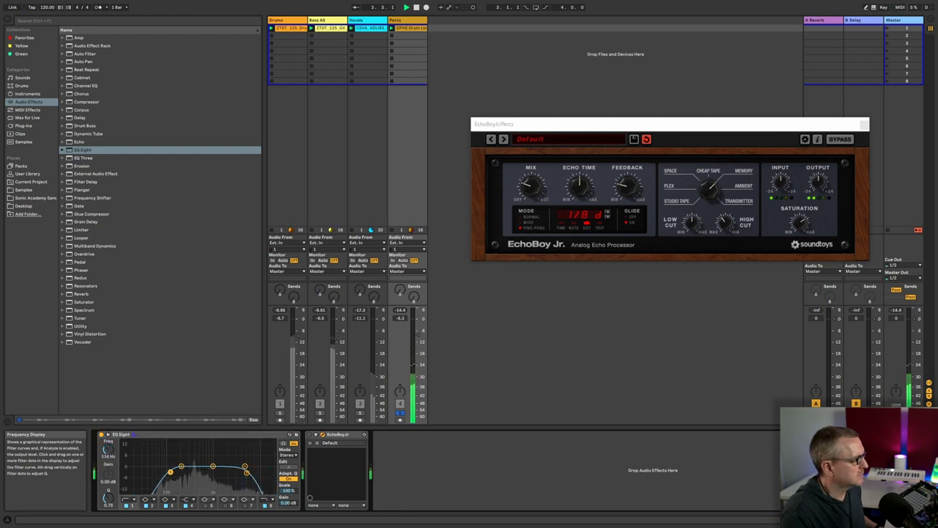
click(400, 415)
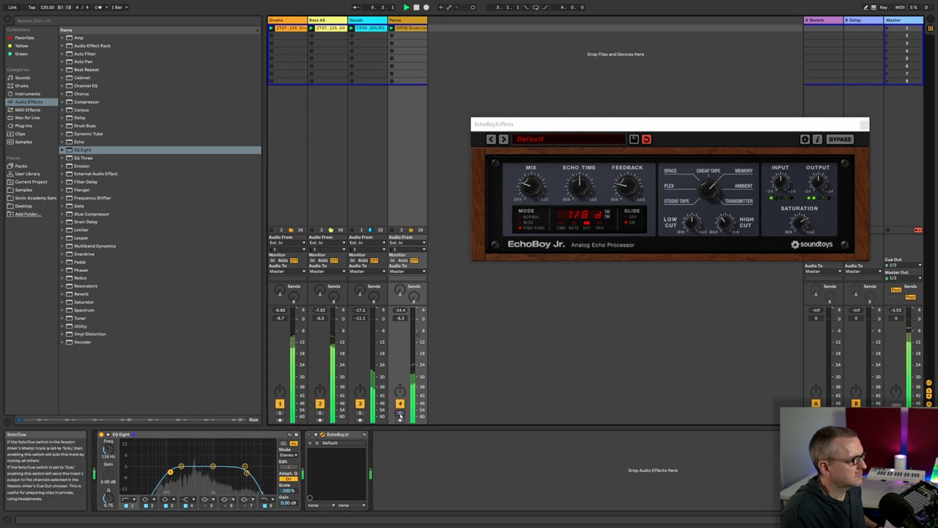
click(400, 414)
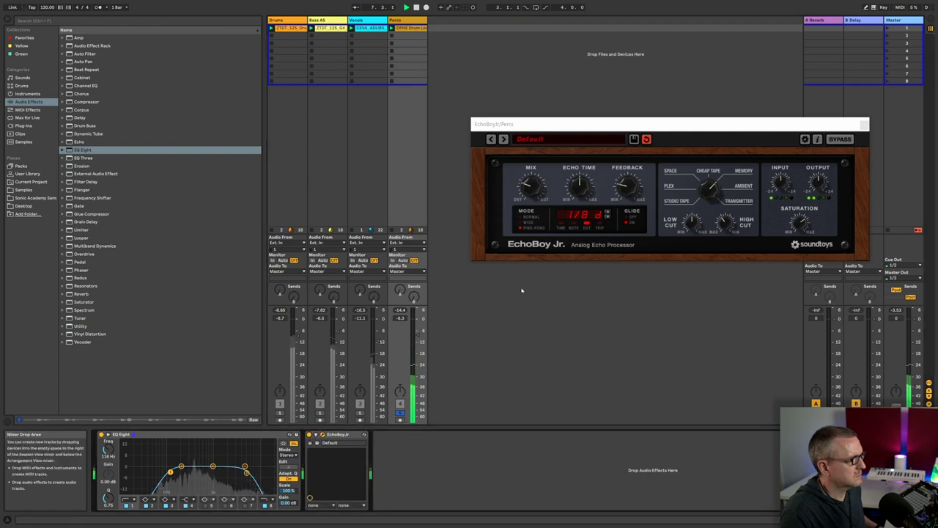
- Nudge the EchoBoy Jr. tape style, add a second EQ Eight after it, and unsolo Percs
click(664, 234)
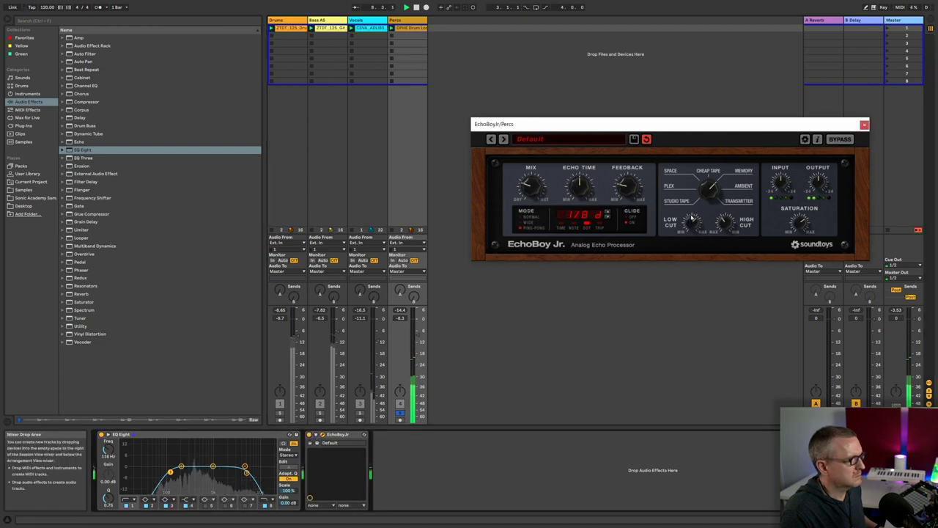
drag(704, 192, 703, 196)
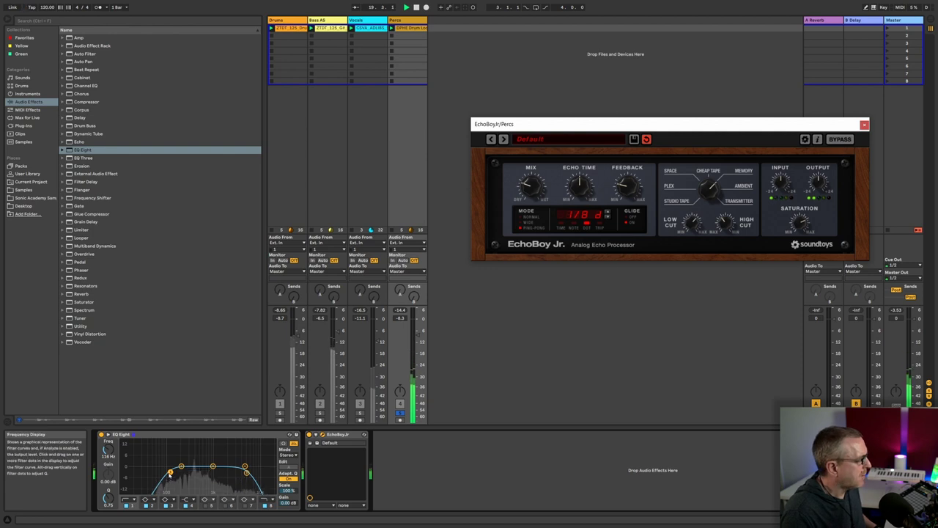
drag(82, 150, 457, 473)
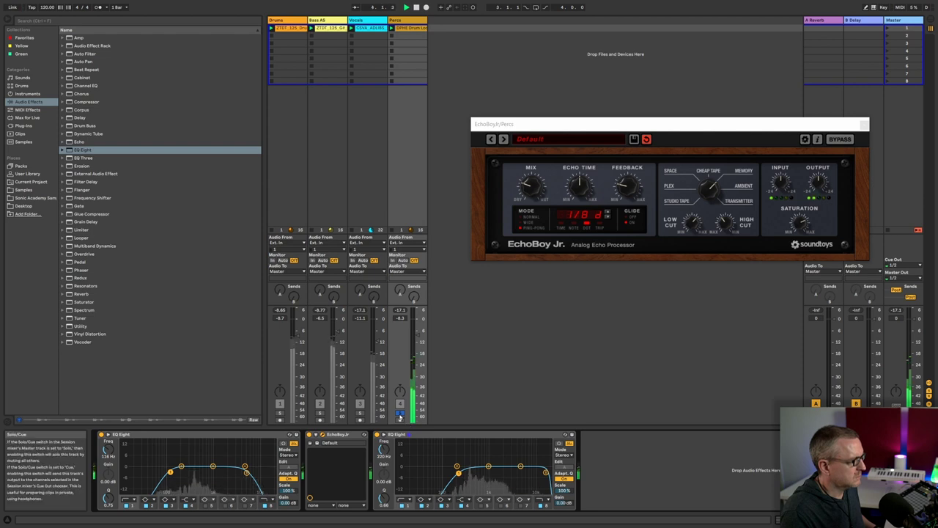
click(400, 416)
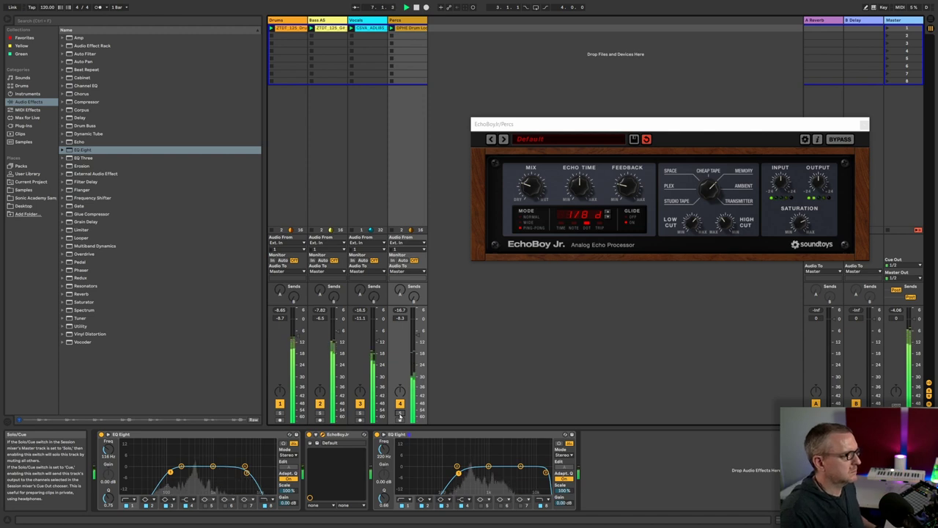
- Open the Vocals EchoBoy window, nudge its mix, and place it below the EchoBoy Jr. window
click(367, 19)
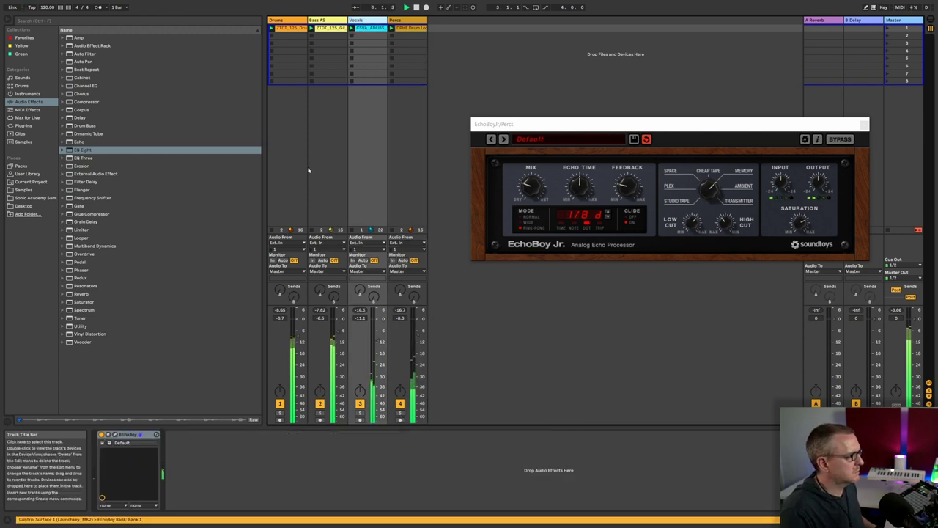
click(109, 443)
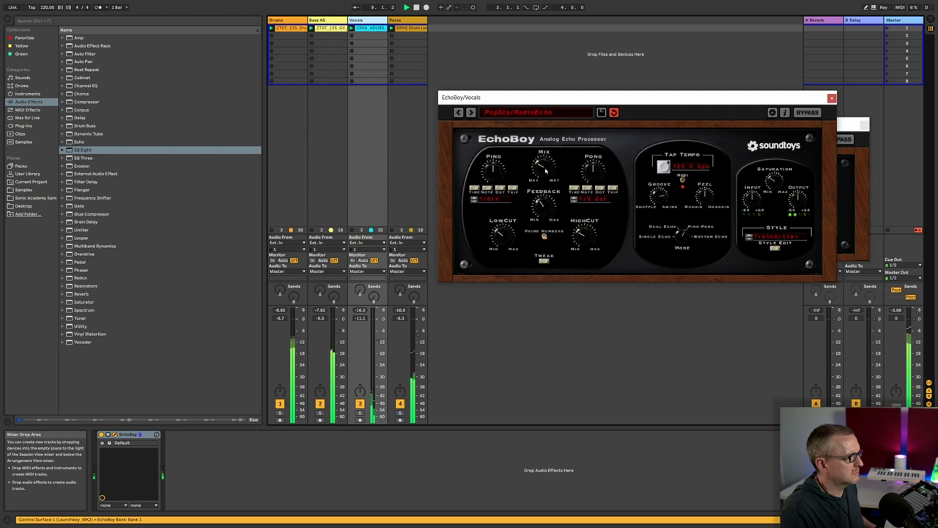
drag(545, 170, 543, 153)
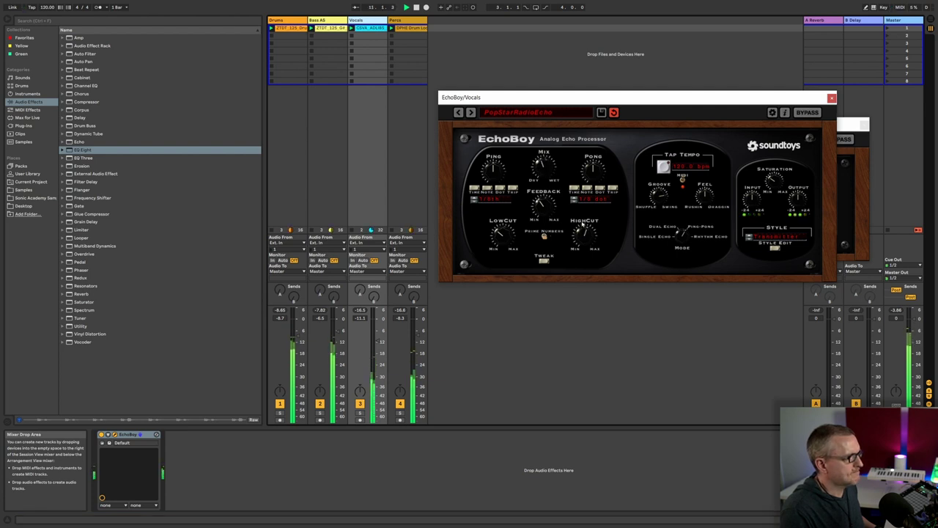
drag(697, 105, 723, 278)
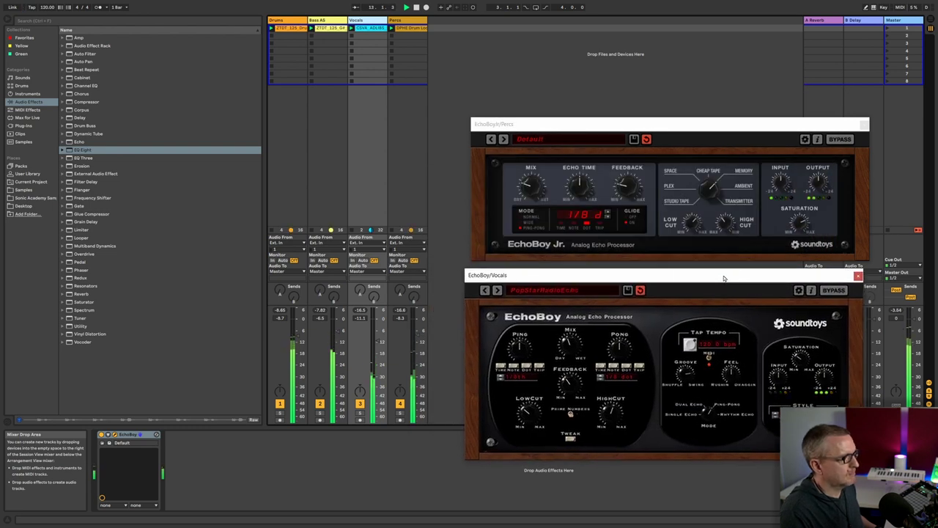